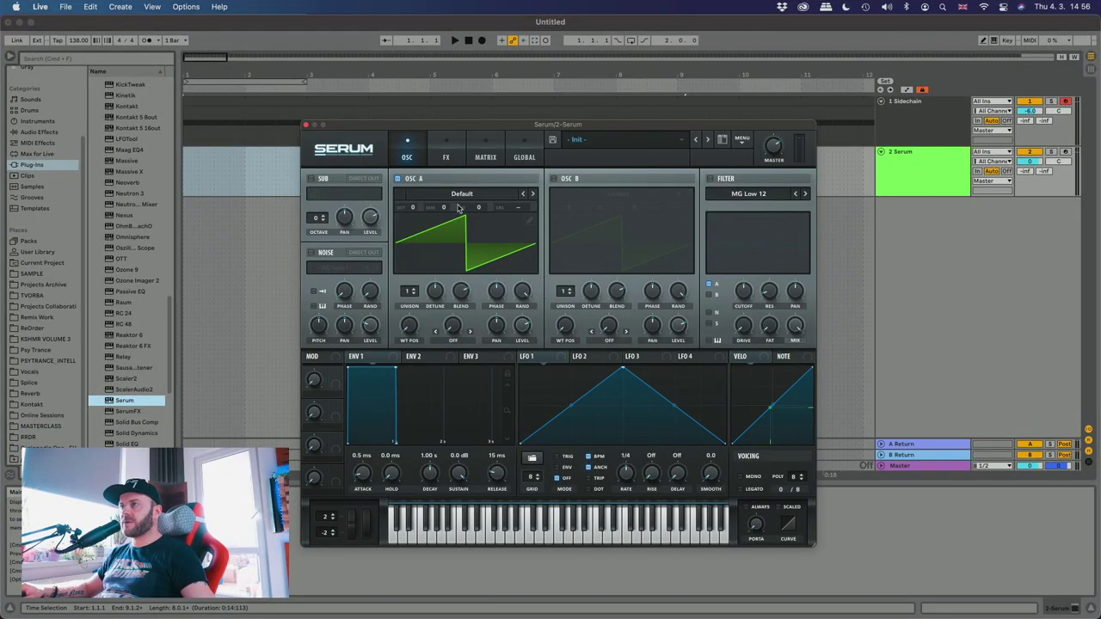
Give Osc A the MB Saw wavetable with 8 unison voices, detune 0.20 and blend 86, and arm the track
mouse_move(452, 208)
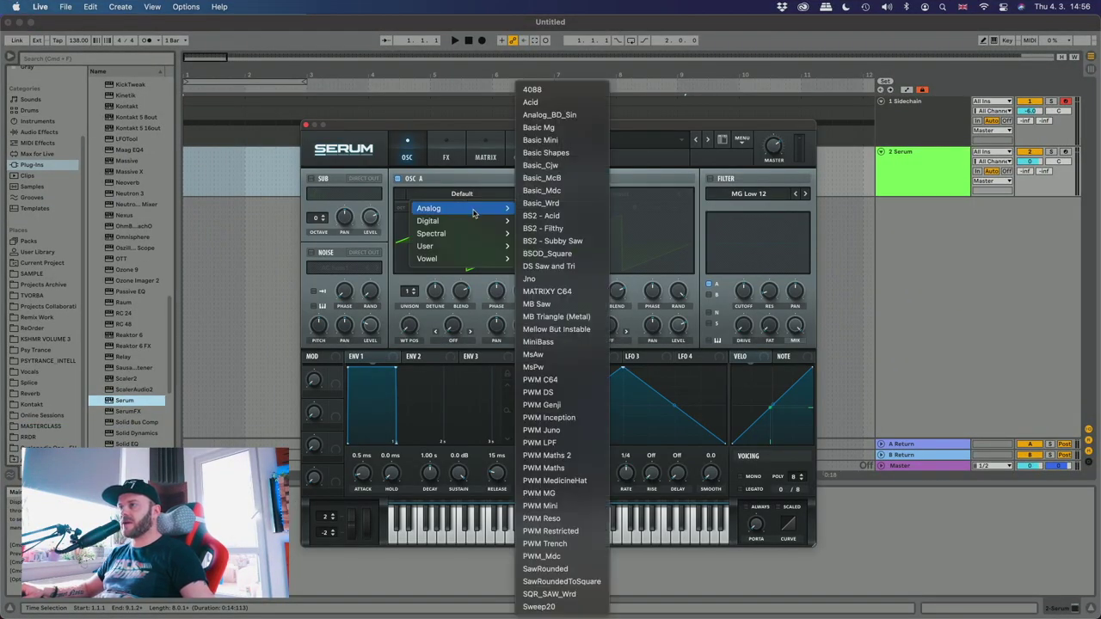
click(557, 299)
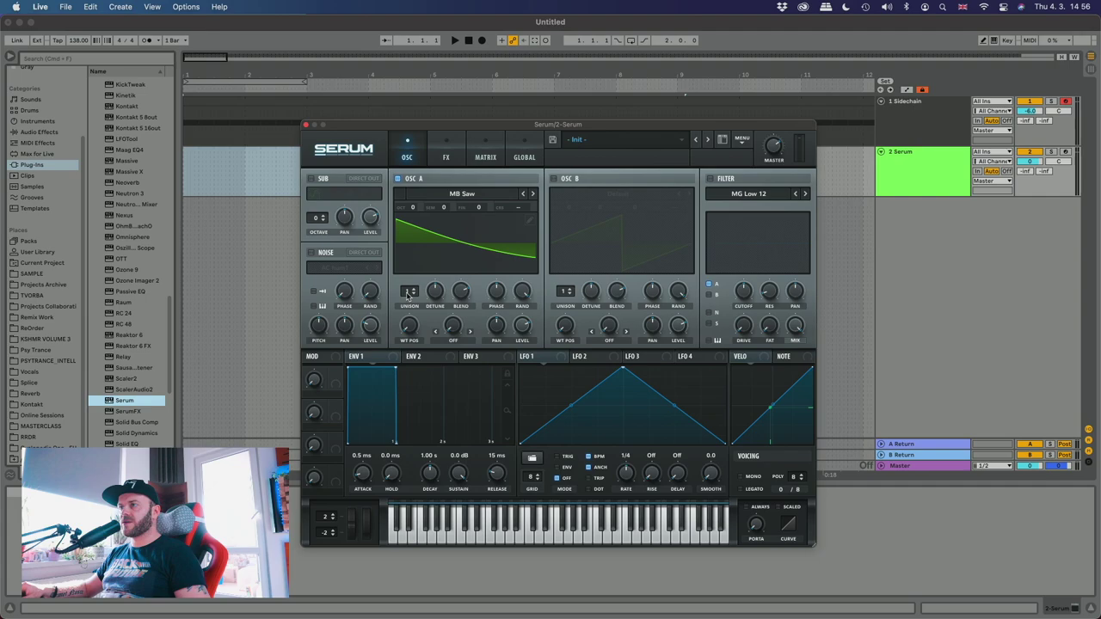
drag(414, 248, 414, 244)
click(1032, 208)
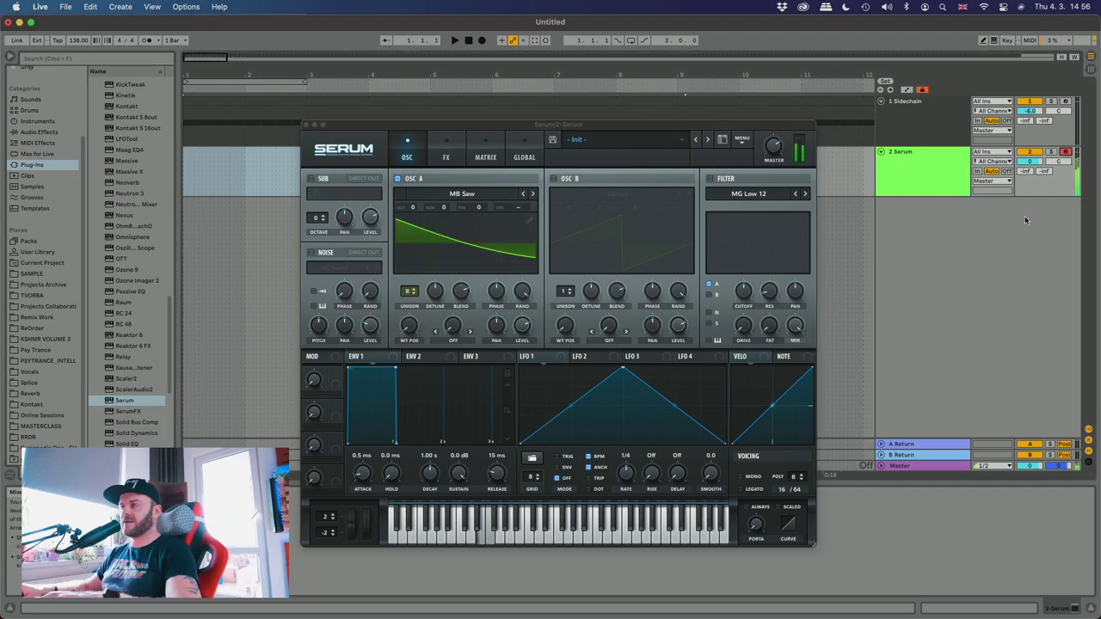
click(437, 294)
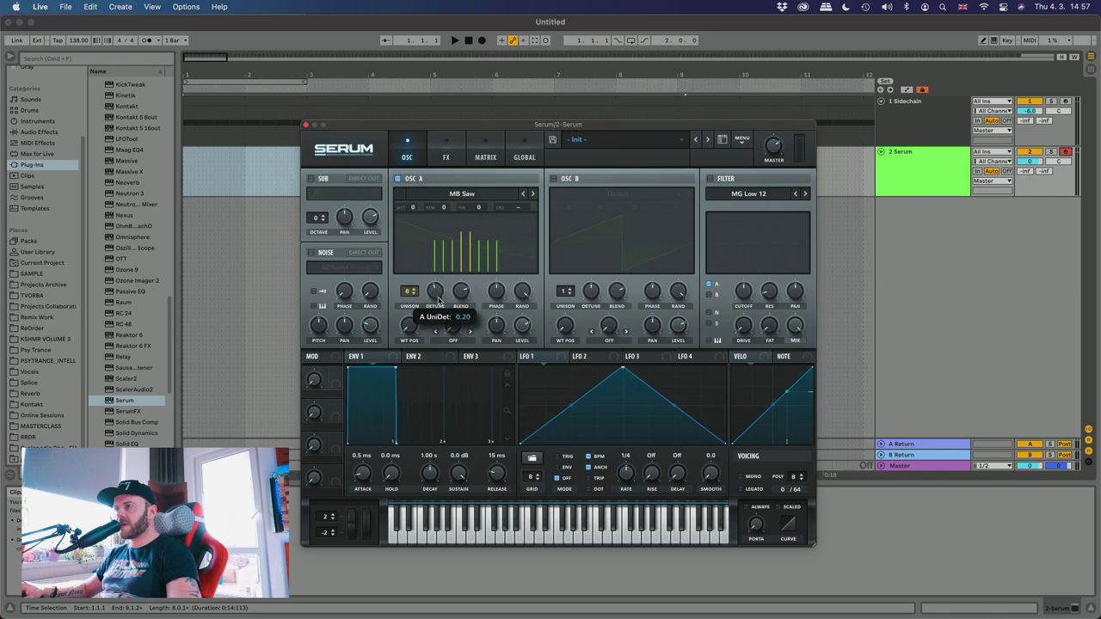
mouse_move(460, 296)
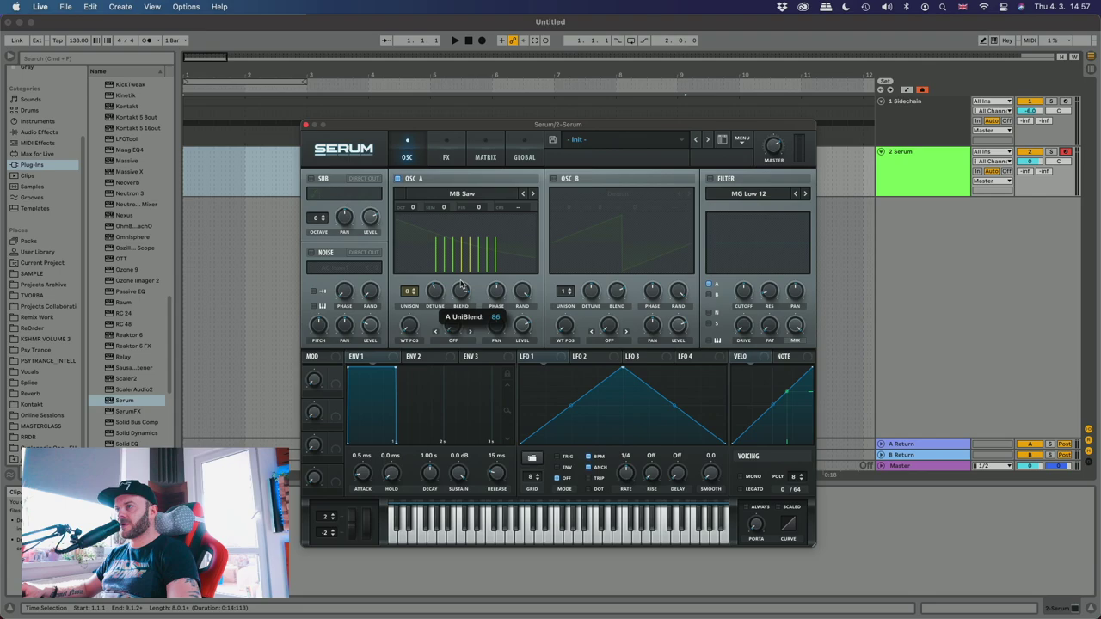
drag(462, 287, 462, 289)
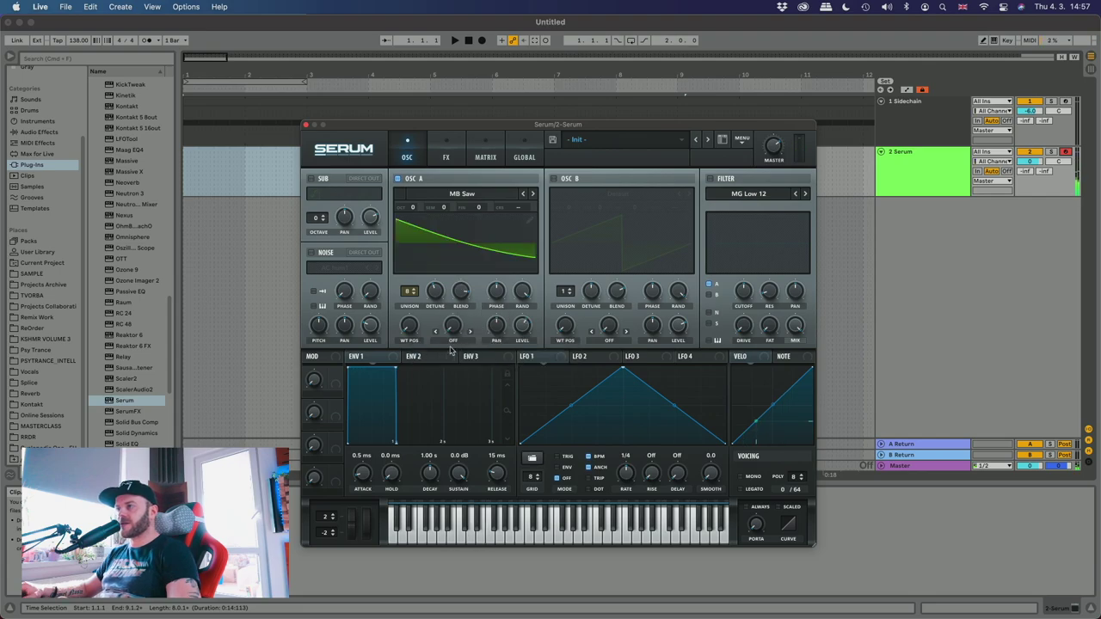
Route LFO 1 to Osc A's wavetable position with a reshaped peak, and LFO 2 to Osc A's phase
mouse_move(416, 328)
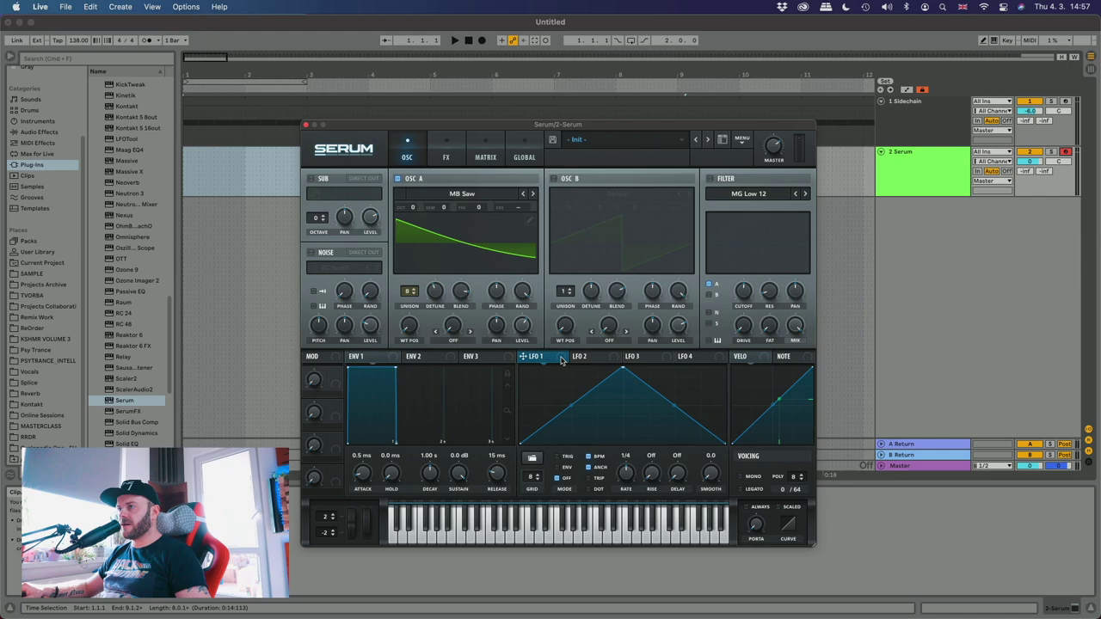
drag(561, 360, 397, 324)
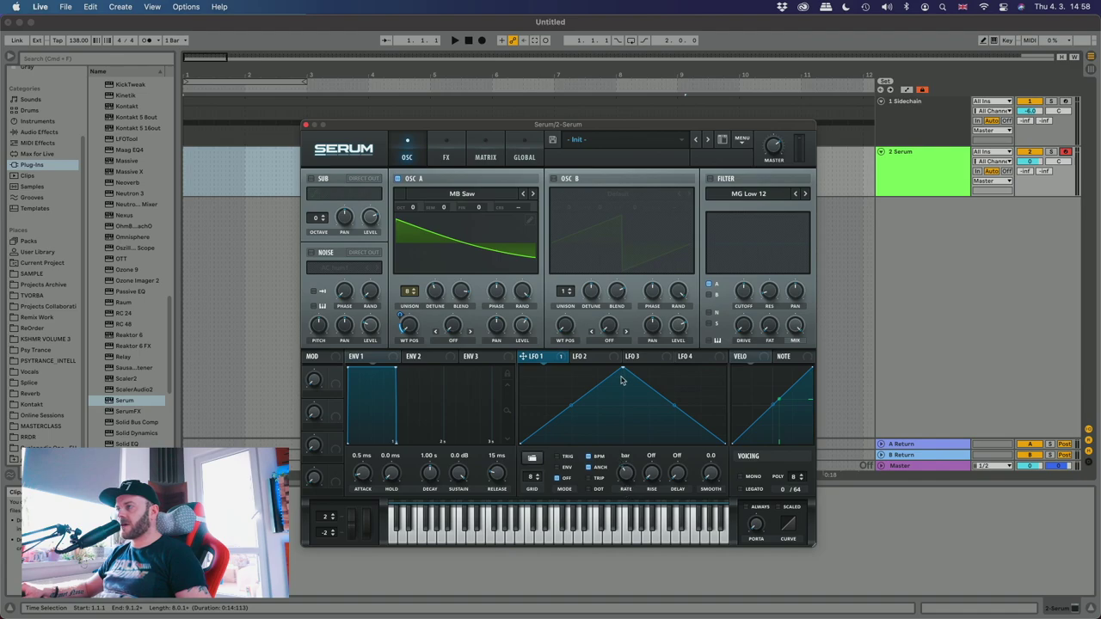
drag(622, 379, 622, 426)
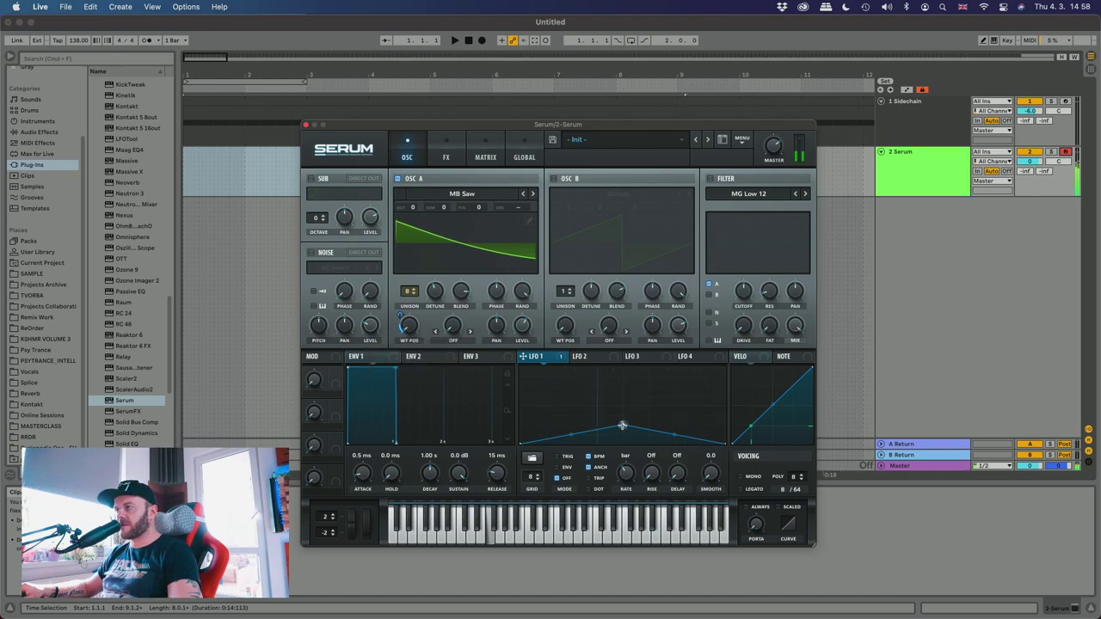
mouse_move(622, 426)
mouse_down()
mouse_move(622, 409)
mouse_move(624, 420)
mouse_up()
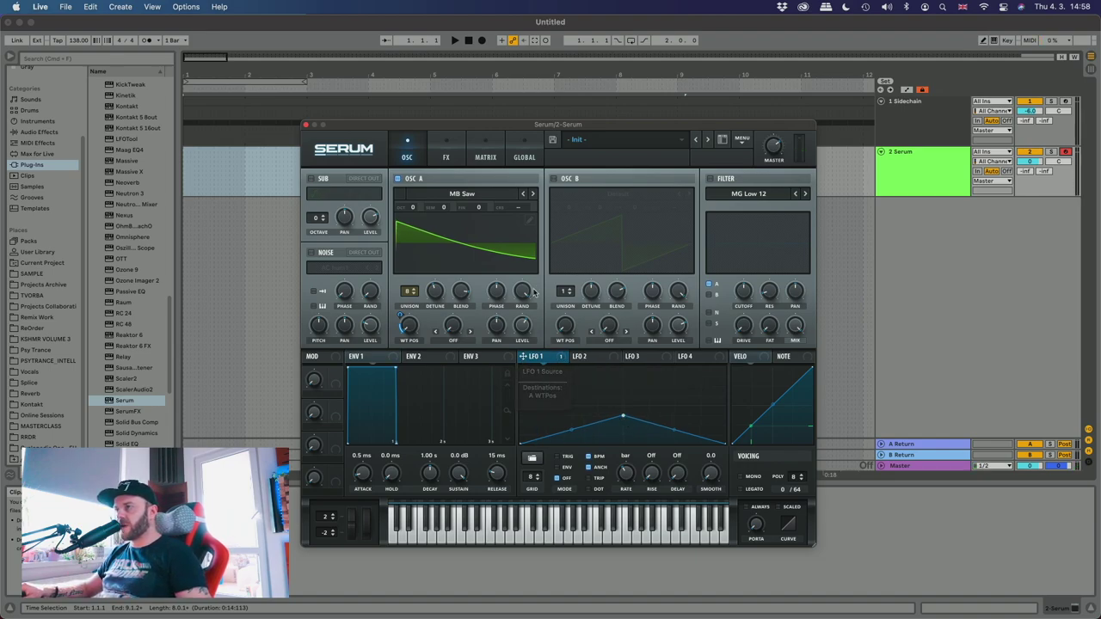
drag(576, 356, 497, 294)
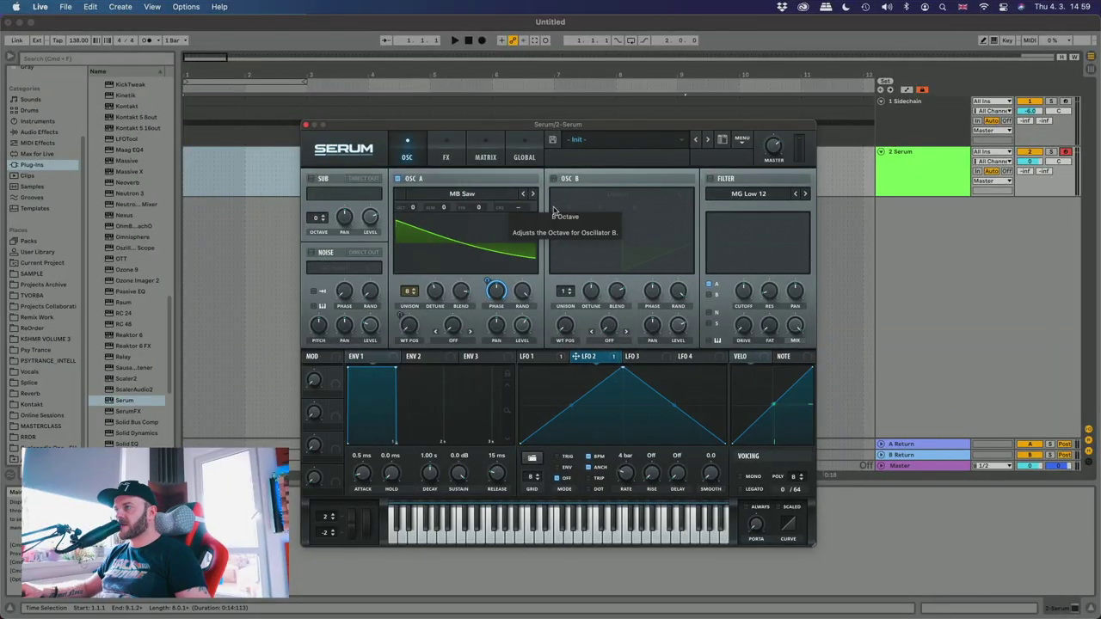
Enable Osc B and load the Analog > Basic_McB wavetable into it
click(555, 178)
click(555, 179)
click(607, 197)
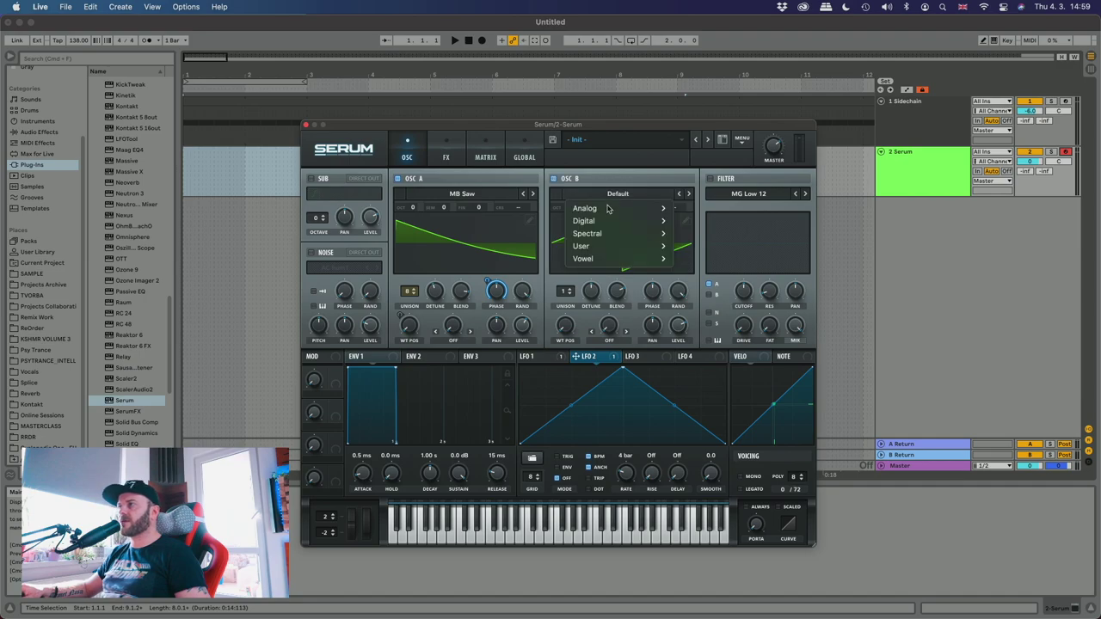
mouse_move(607, 208)
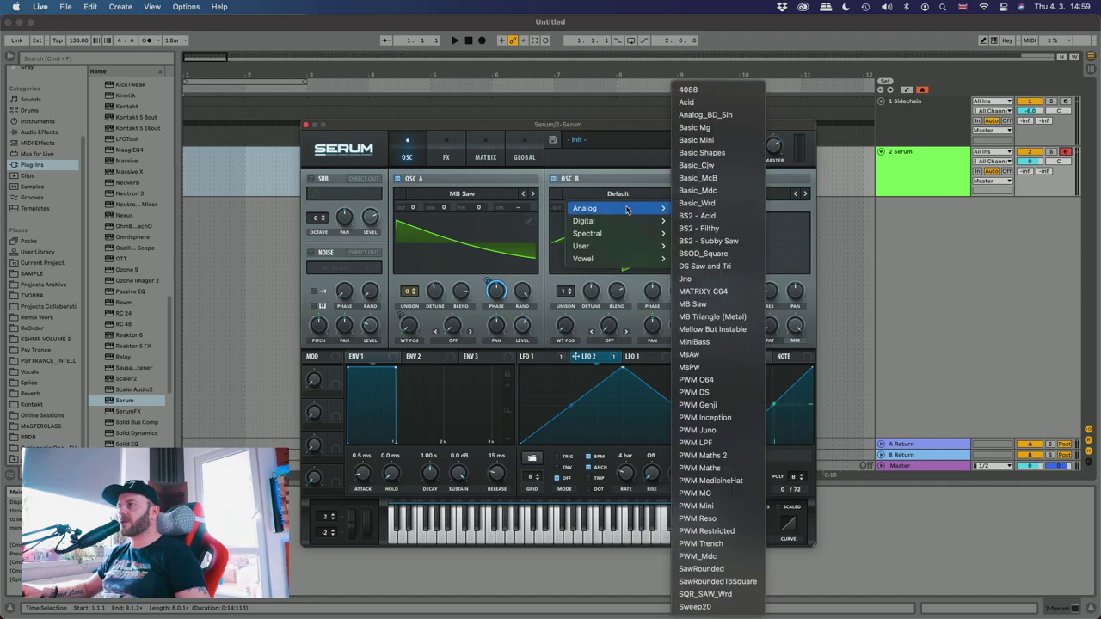
click(724, 183)
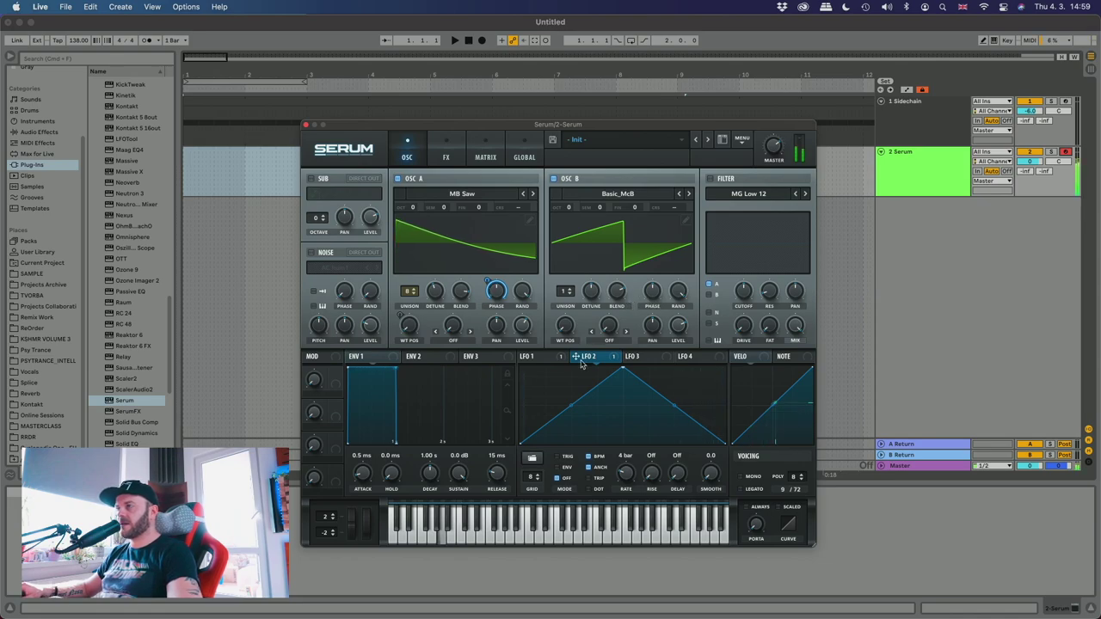
Give Osc B 8 unison voices with higher blend, then tune Osc A to -14 and Osc B to +27 cents
drag(565, 294, 573, 234)
drag(620, 297, 619, 291)
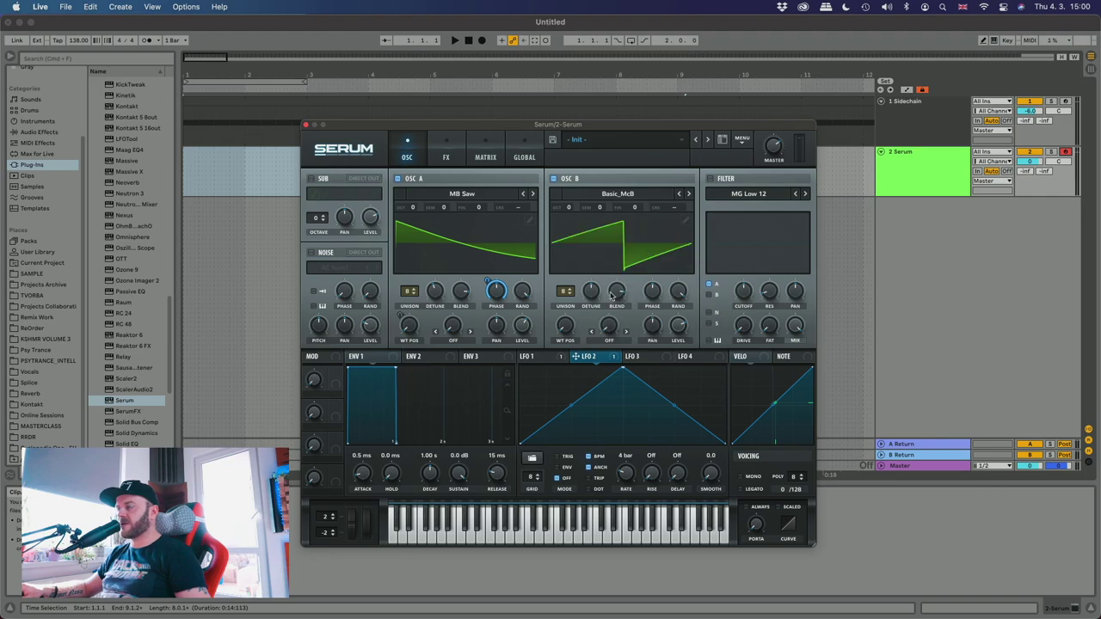
click(651, 293)
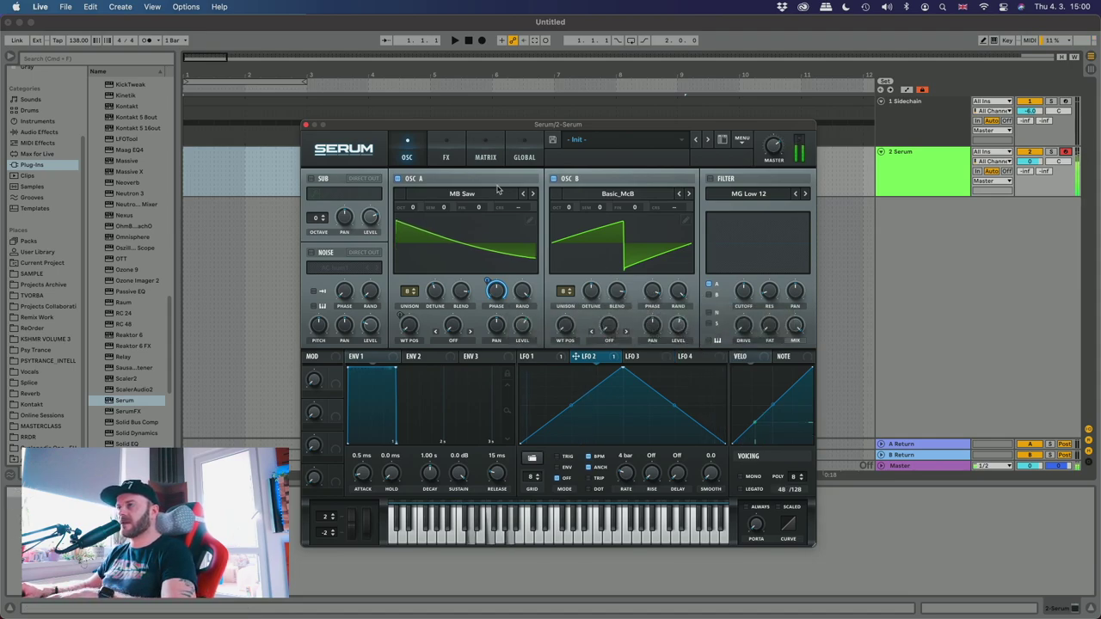
drag(479, 209, 480, 226)
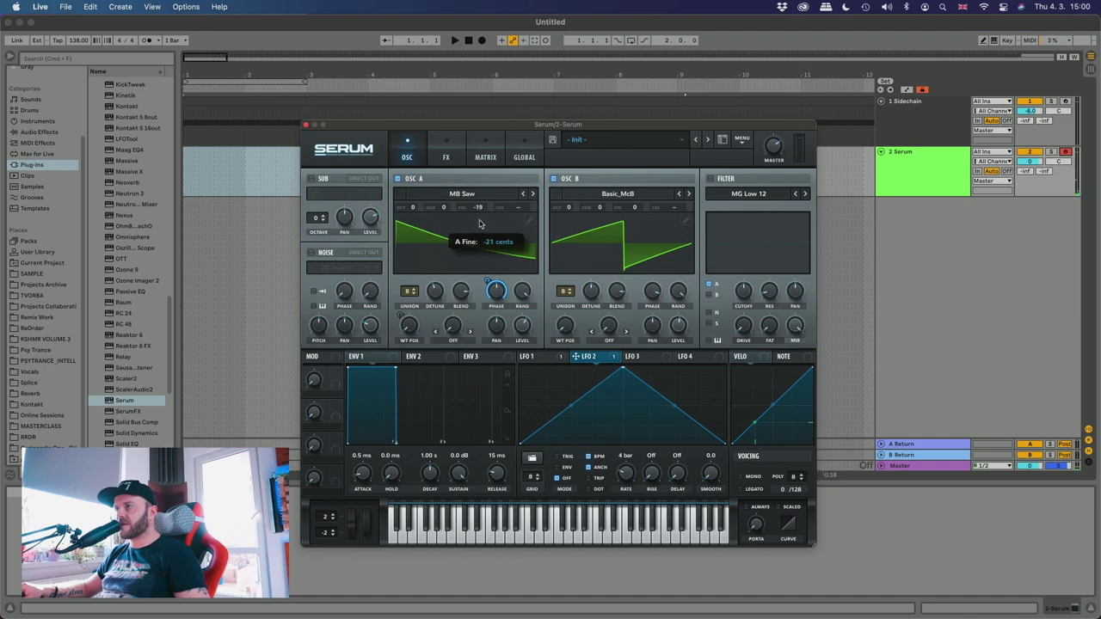
drag(631, 211, 639, 206)
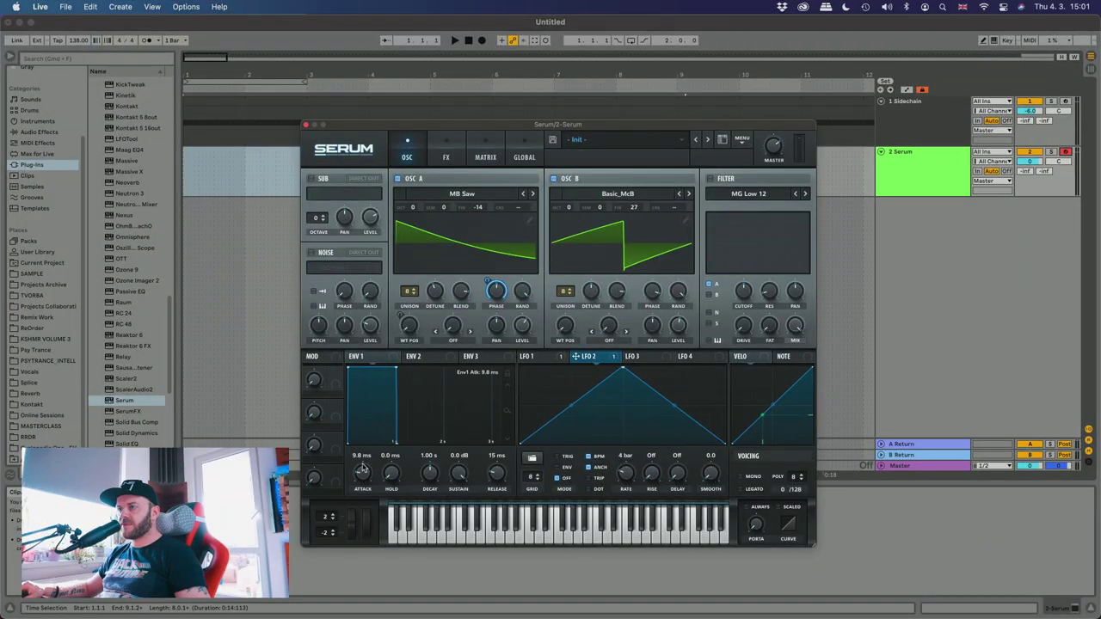
Set Env 1's attack to 240 ms and its release to 691 ms
drag(362, 467, 359, 412)
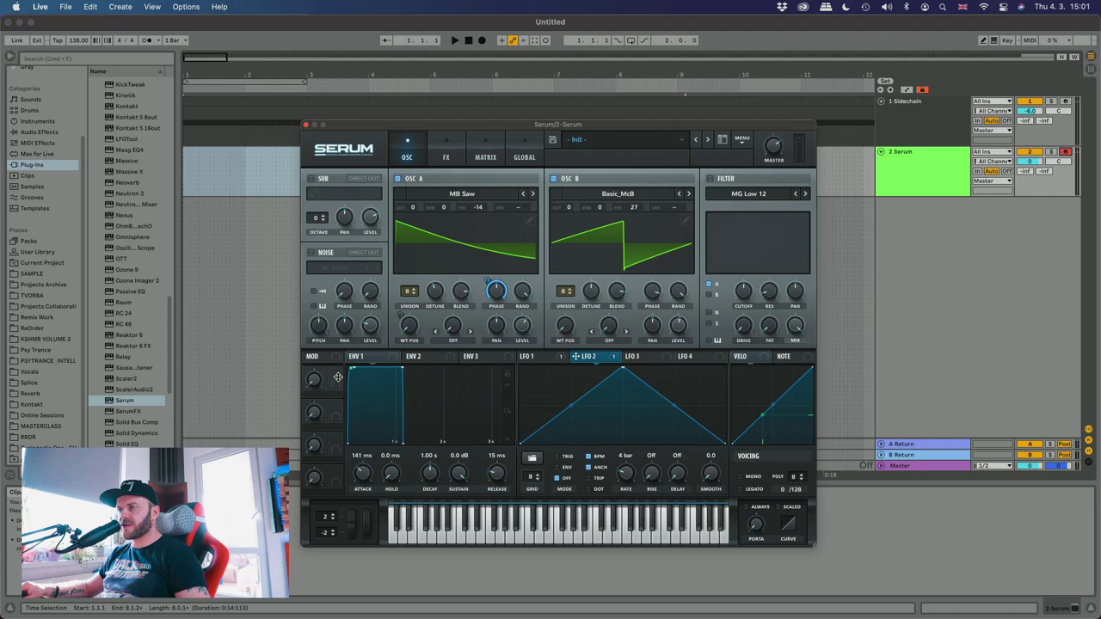
drag(501, 465, 497, 474)
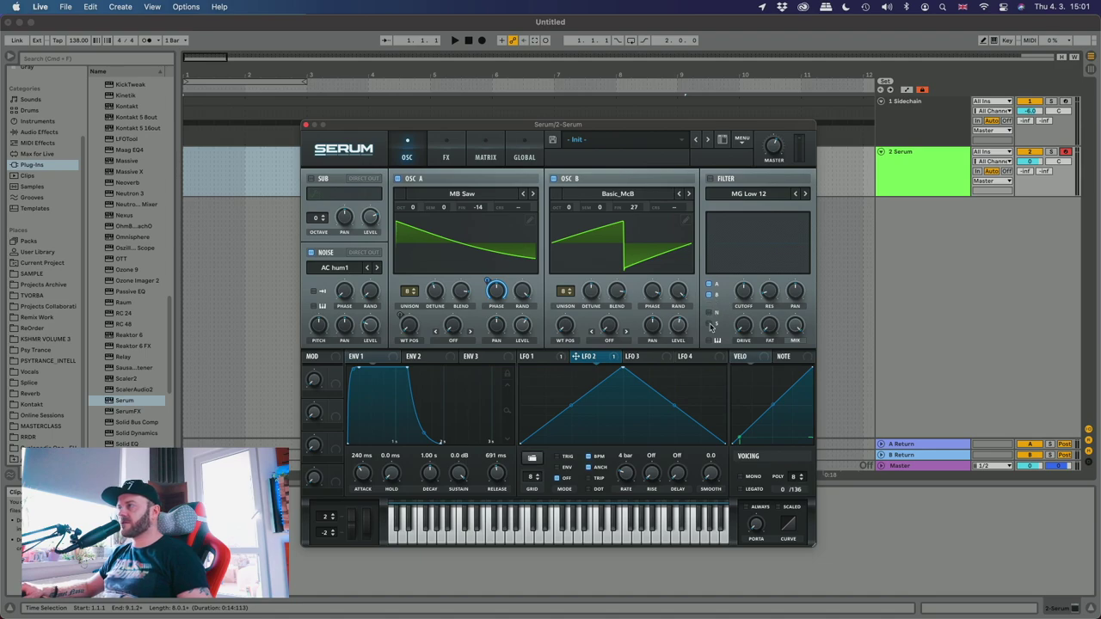
Load the Analog > AlphaNz noise sample, briefly muting Osc A and B to audition it
click(340, 270)
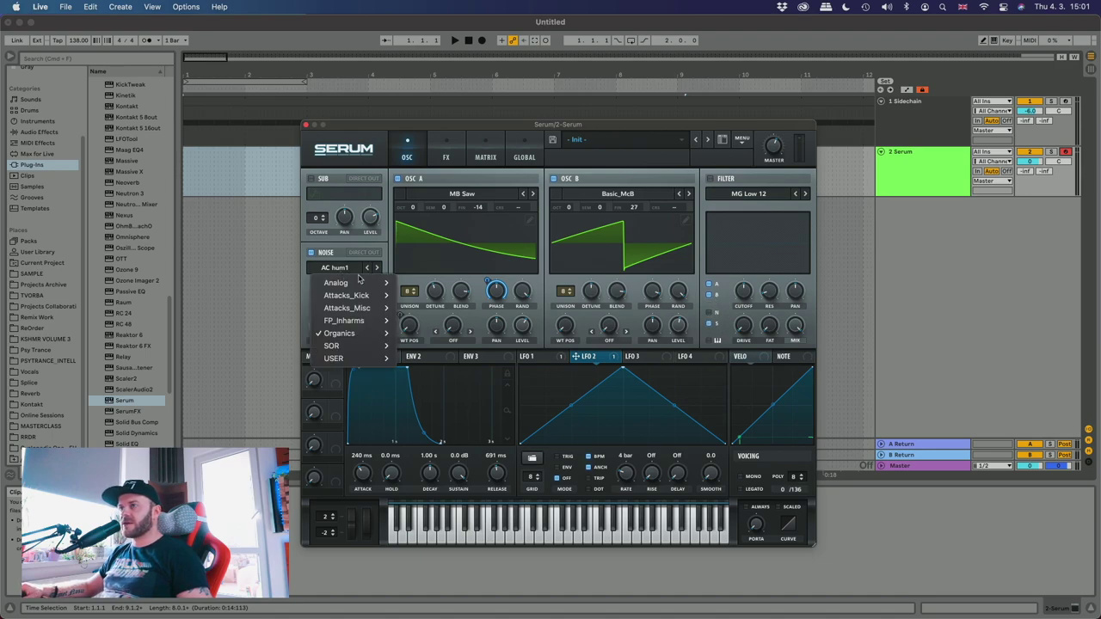
mouse_move(365, 333)
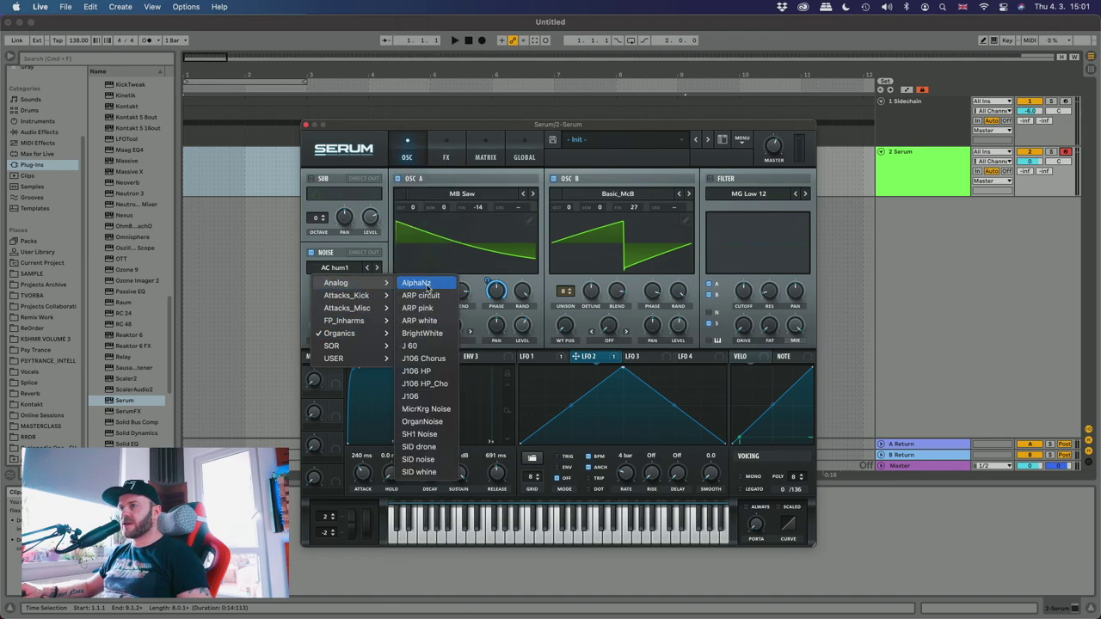
click(394, 287)
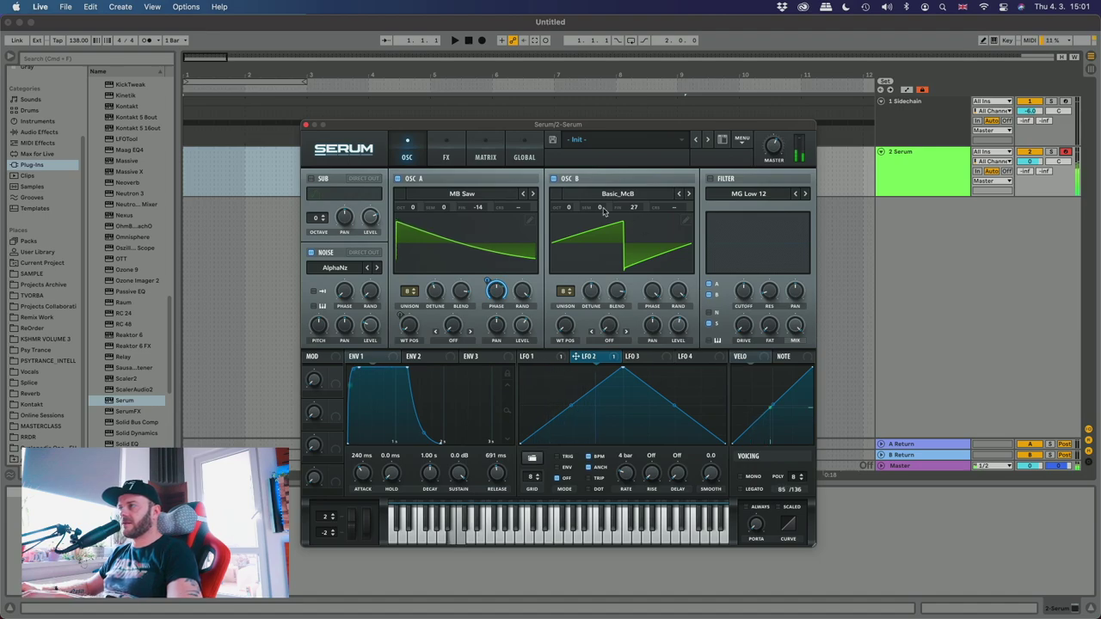
click(552, 178)
click(398, 179)
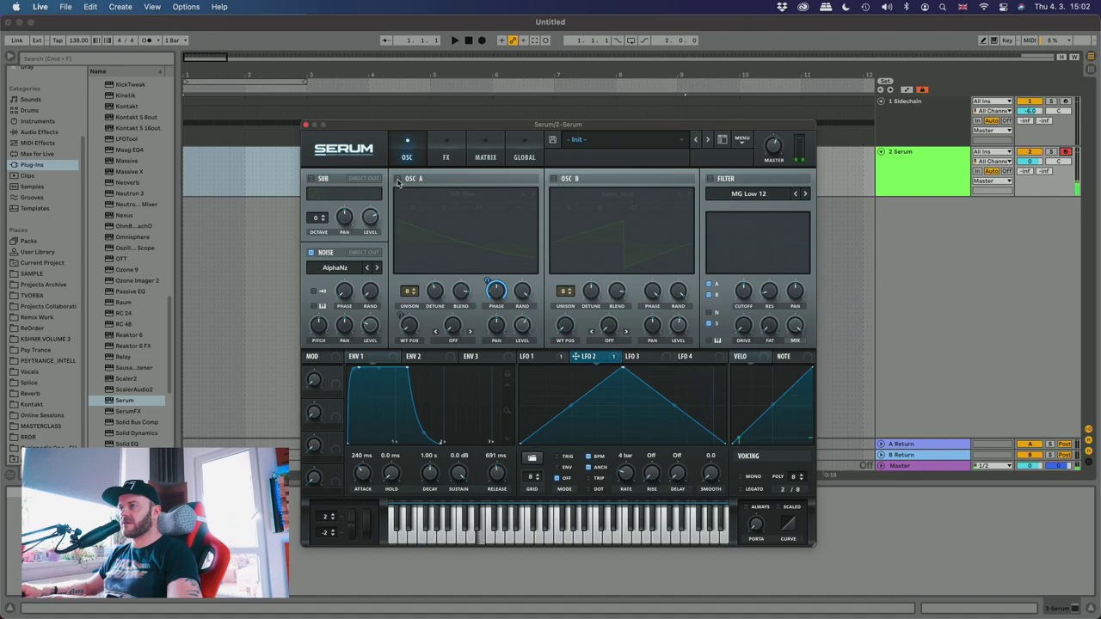
click(397, 179)
click(552, 178)
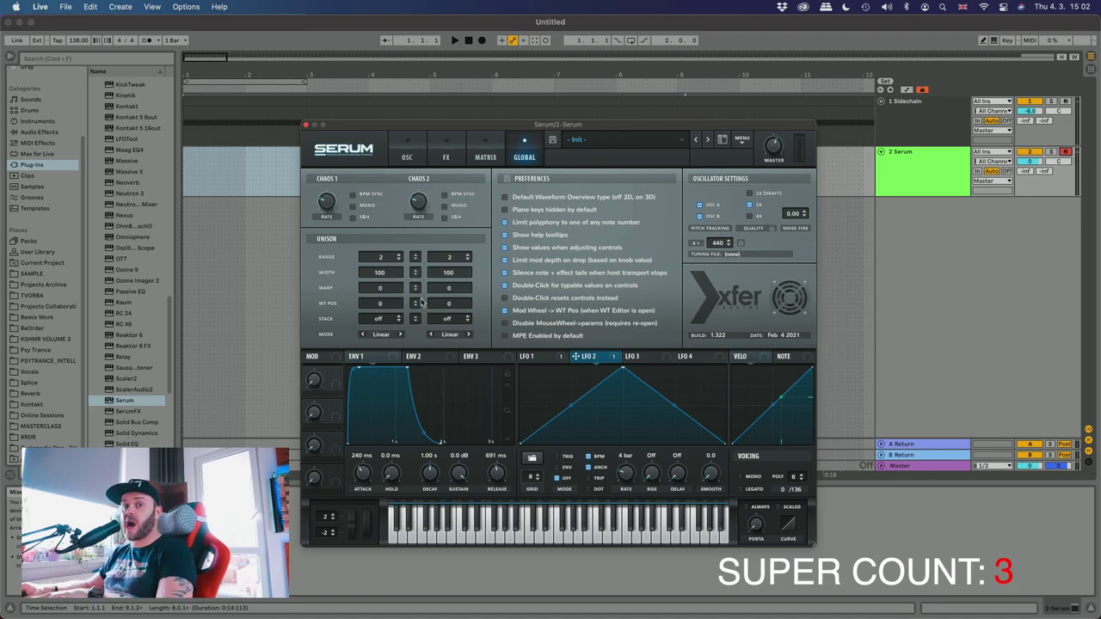
Compare Linear and Super unison modes, leaving both oscillators on Super with range 2
click(378, 335)
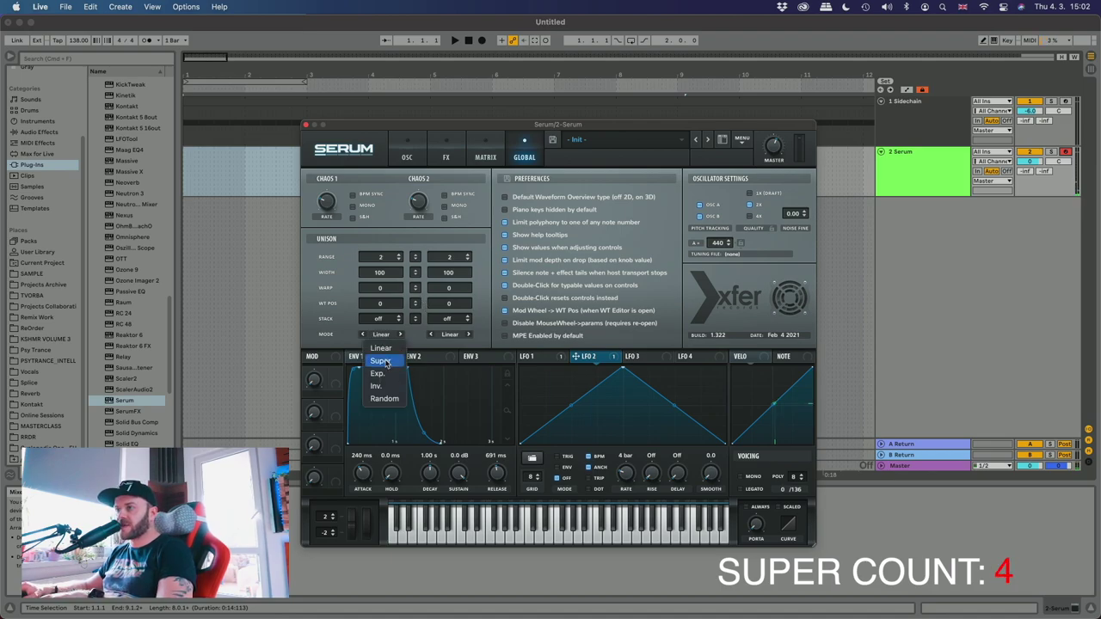
click(381, 374)
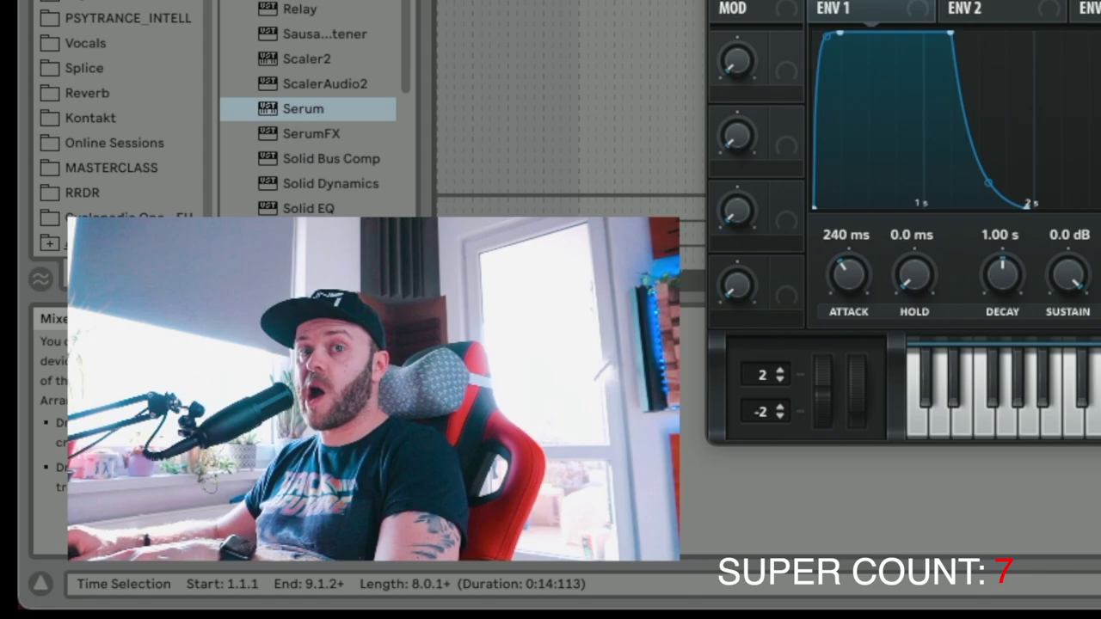
click(887, 17)
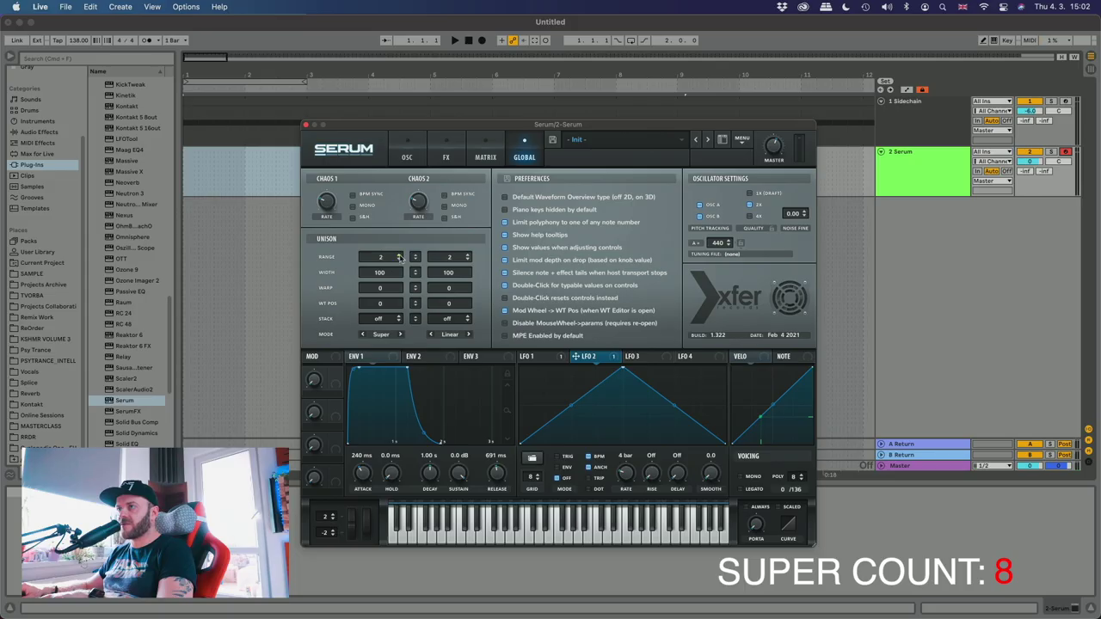
scroll(398, 259, up, 5)
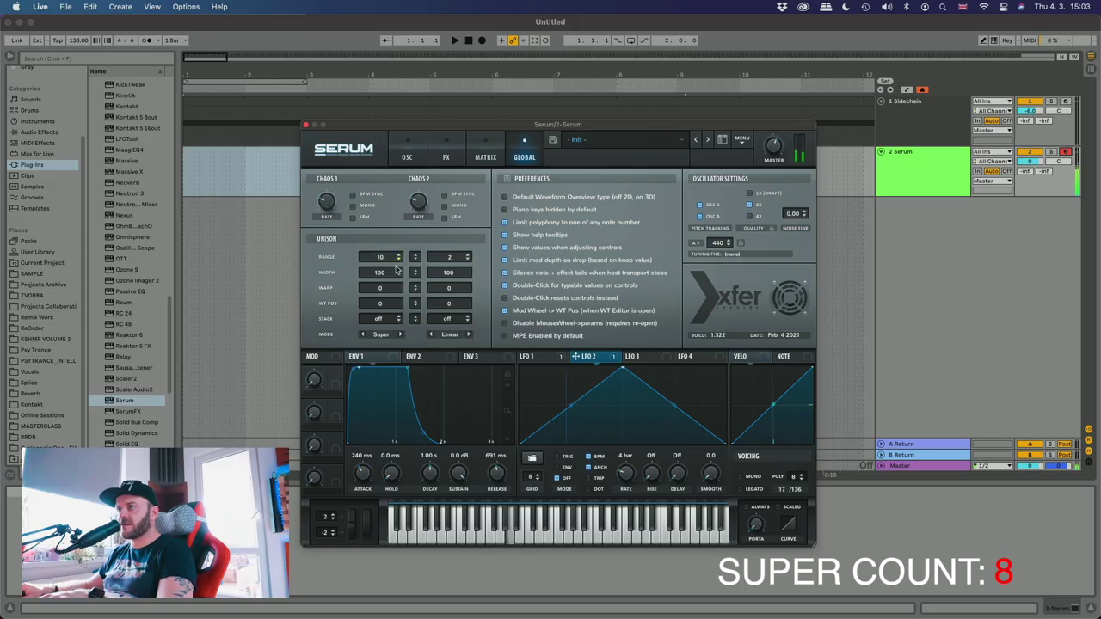
click(363, 334)
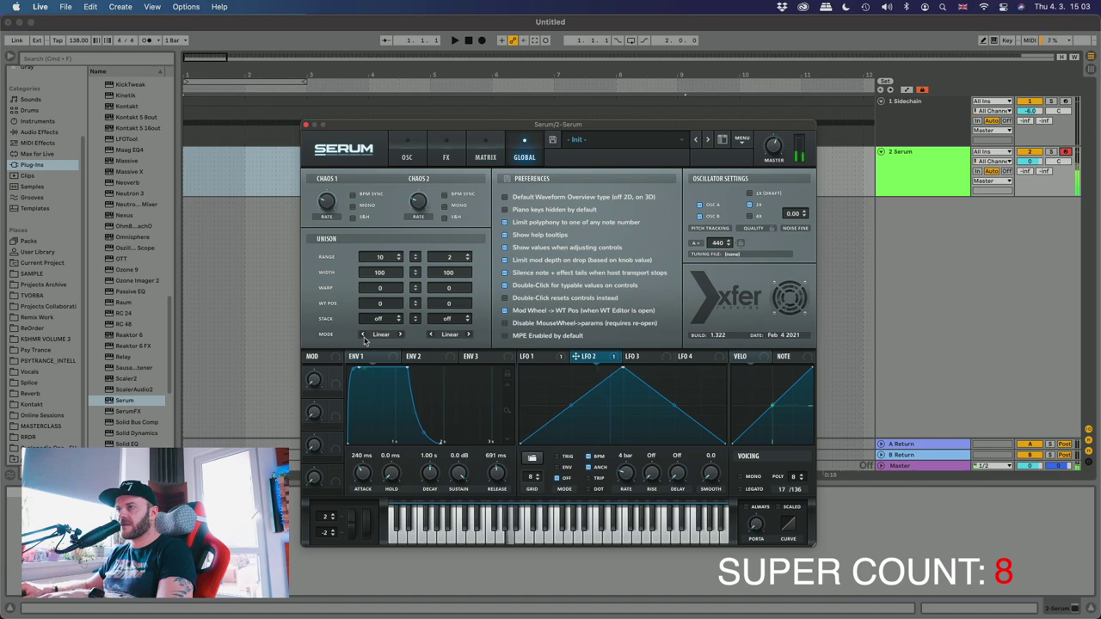
click(399, 261)
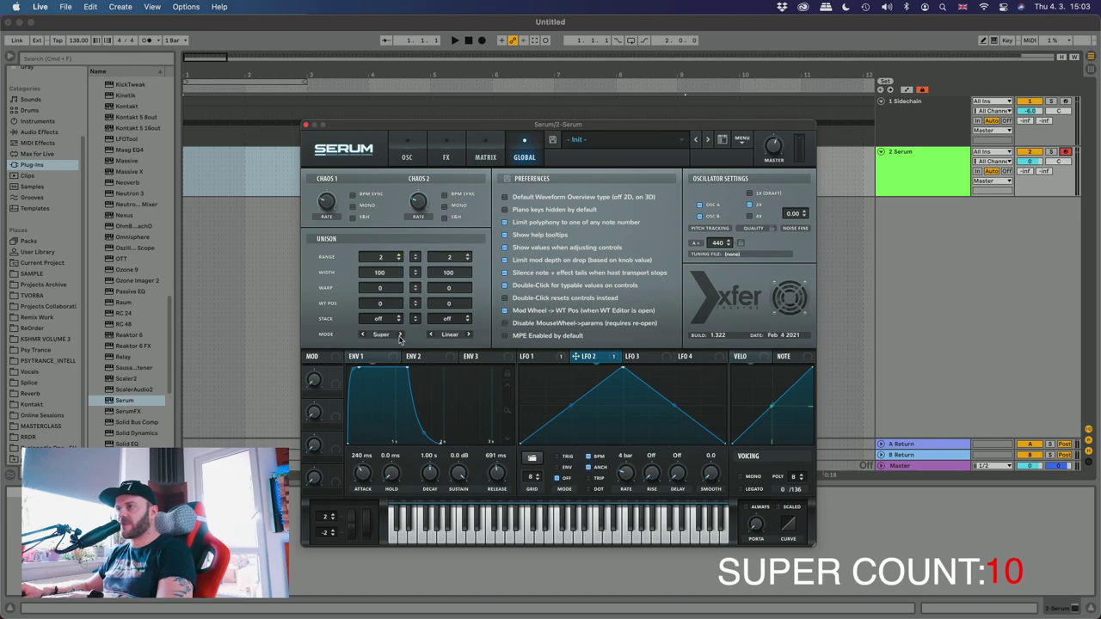
click(468, 335)
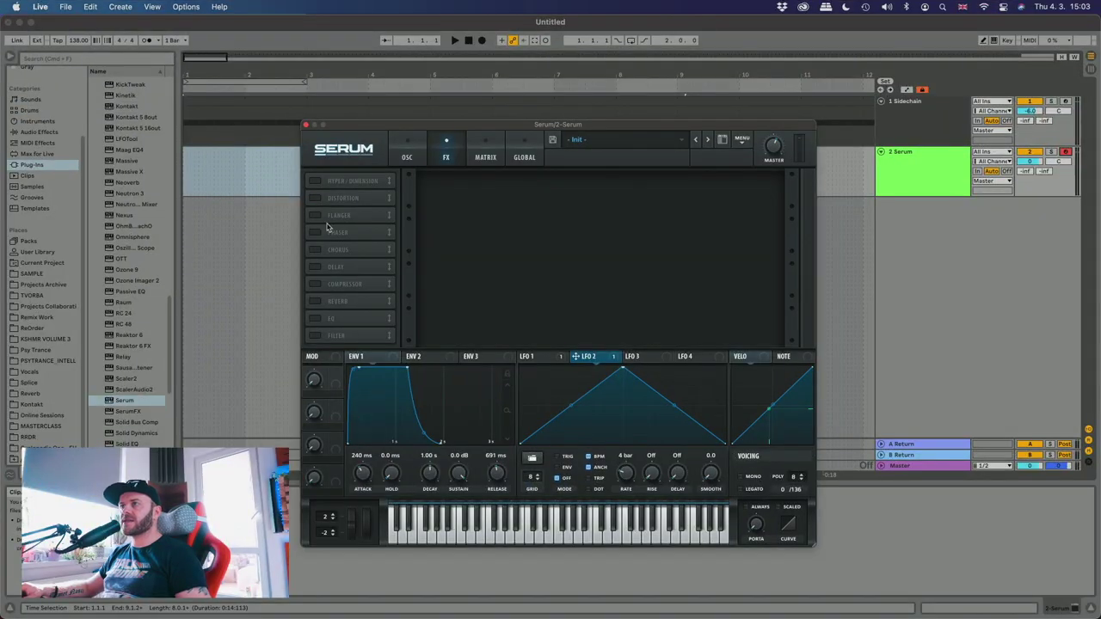
Enable Delay and Reverb and move them to the top of the FX chain, Delay first
click(314, 267)
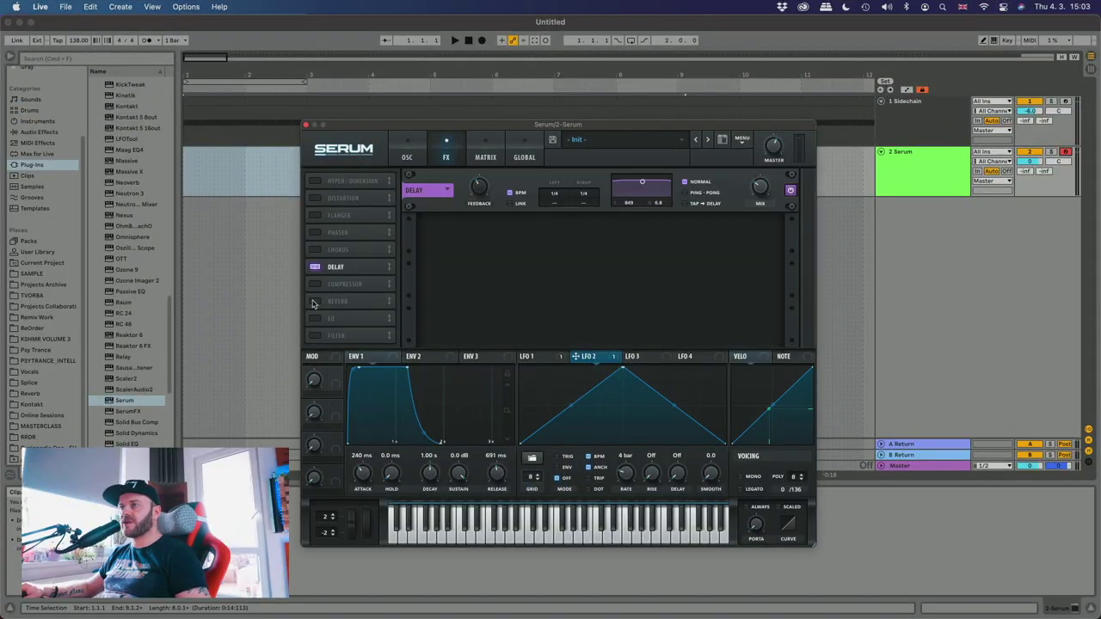
click(314, 302)
drag(340, 269, 353, 207)
drag(344, 301, 344, 216)
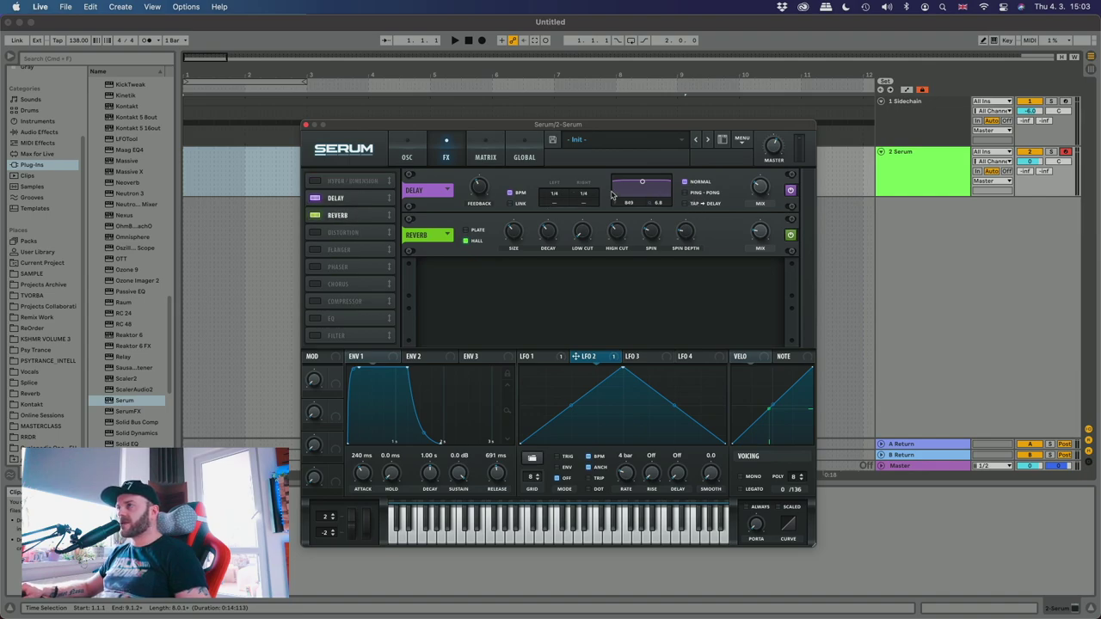
Set the delay's left time to 1/8 dotted and switch it to ping-pong
drag(558, 199, 594, 172)
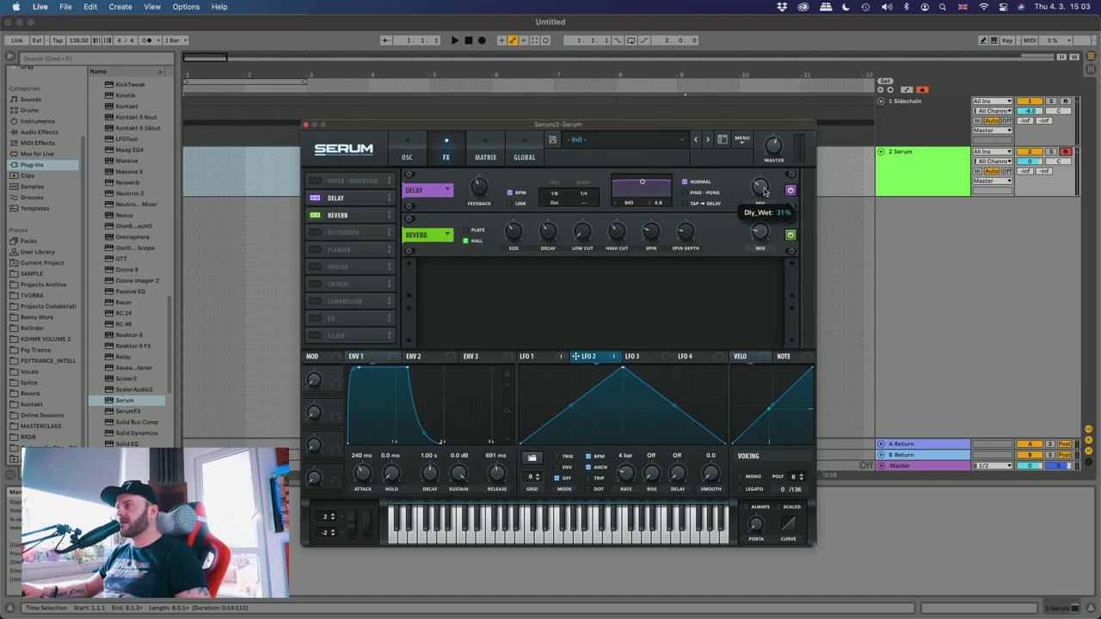
click(685, 193)
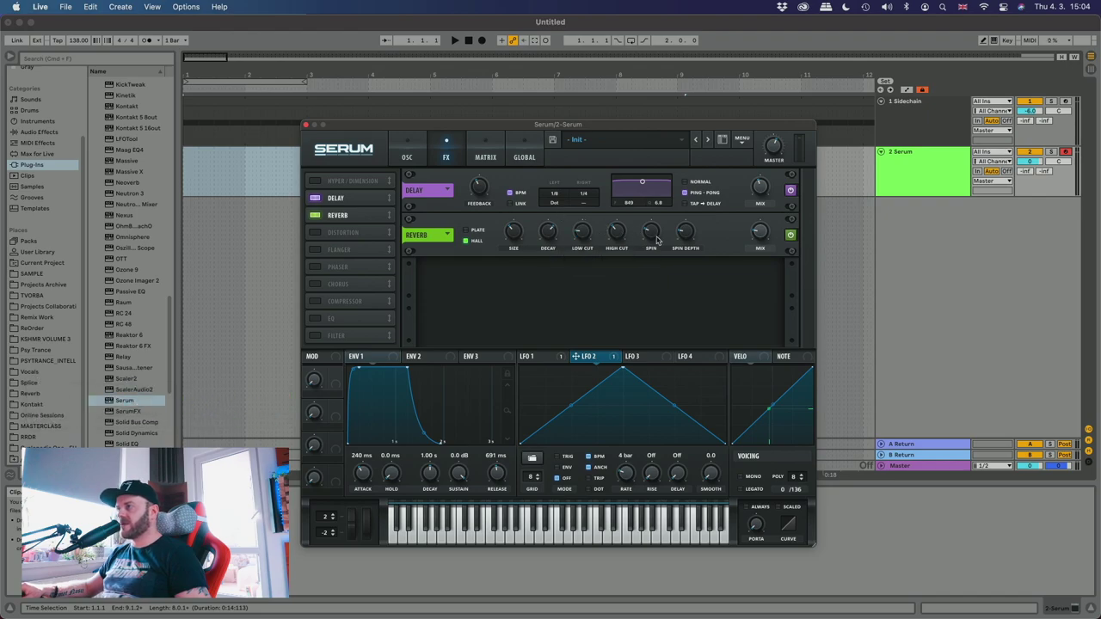
mouse_move(761, 239)
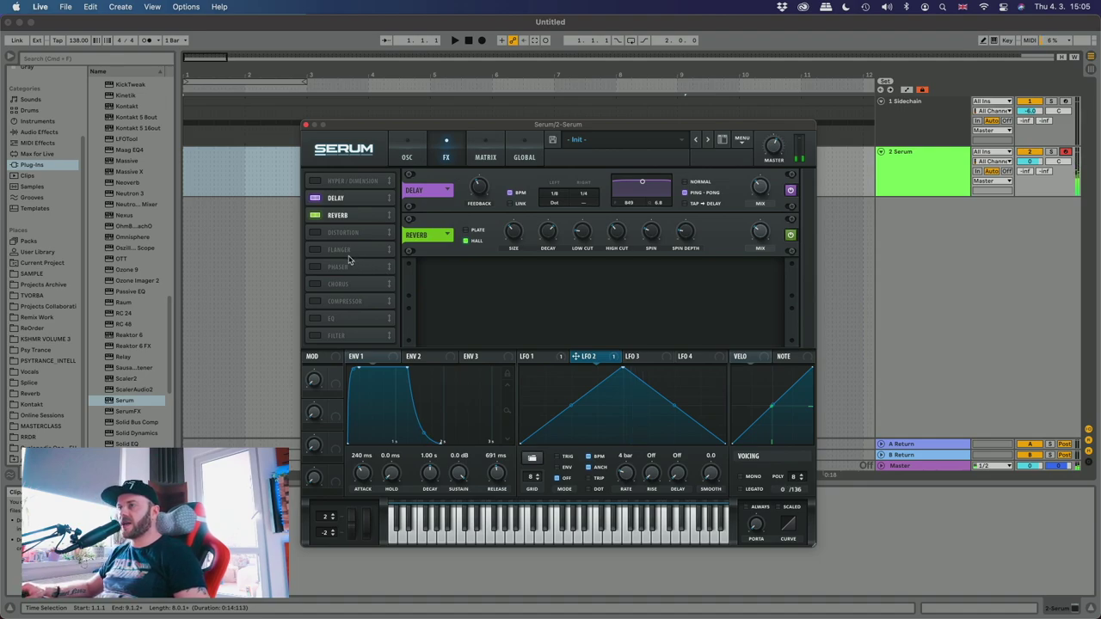
Enable the EQ, change its left band's filter type and set its frequency to 1384 Hz
click(314, 318)
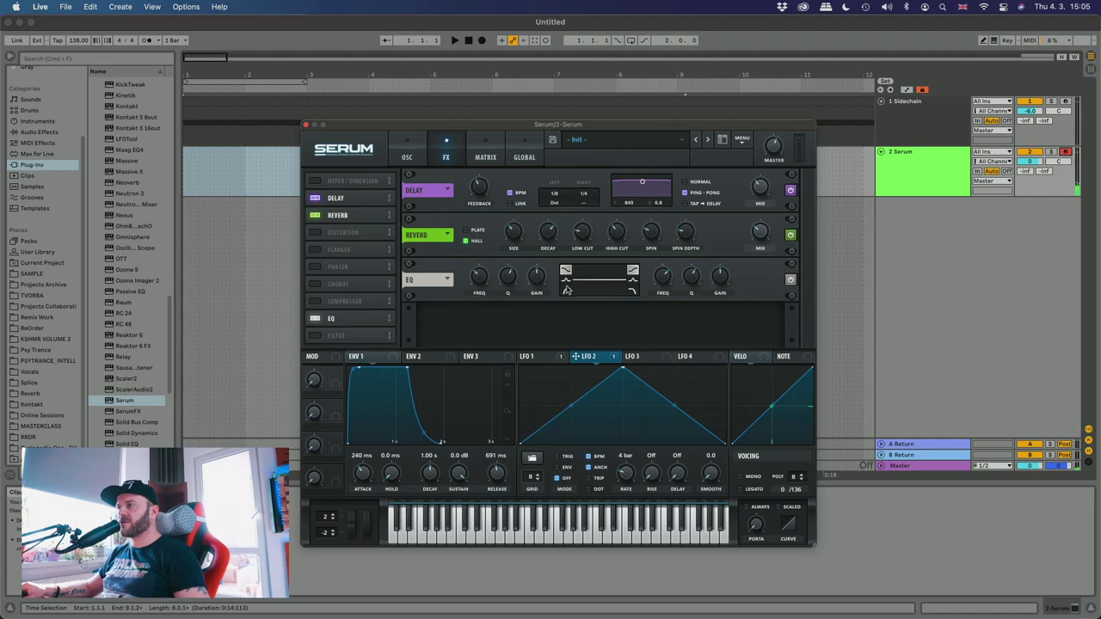
click(570, 287)
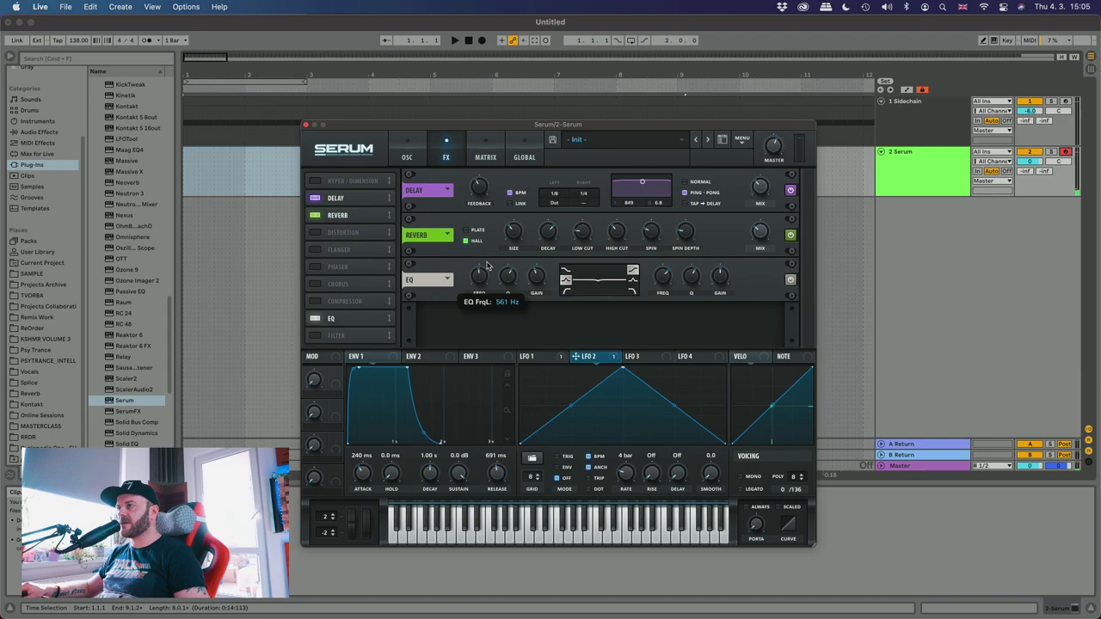
drag(490, 285, 491, 275)
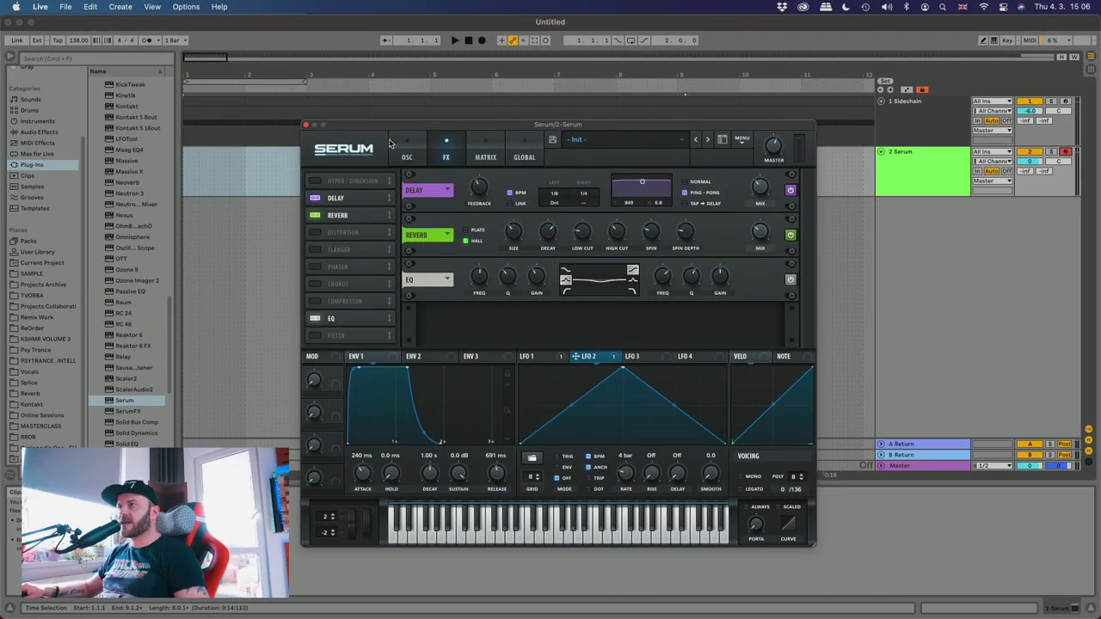
On the OSC page, enable the MG Low 12 filter and pull its cutoff down
click(406, 153)
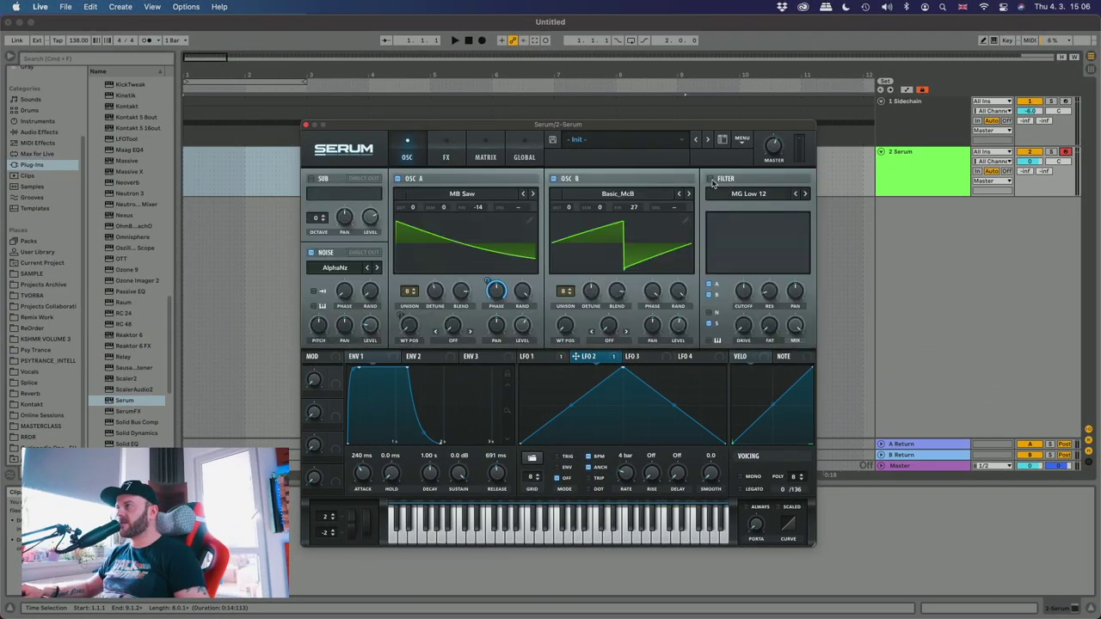
click(710, 179)
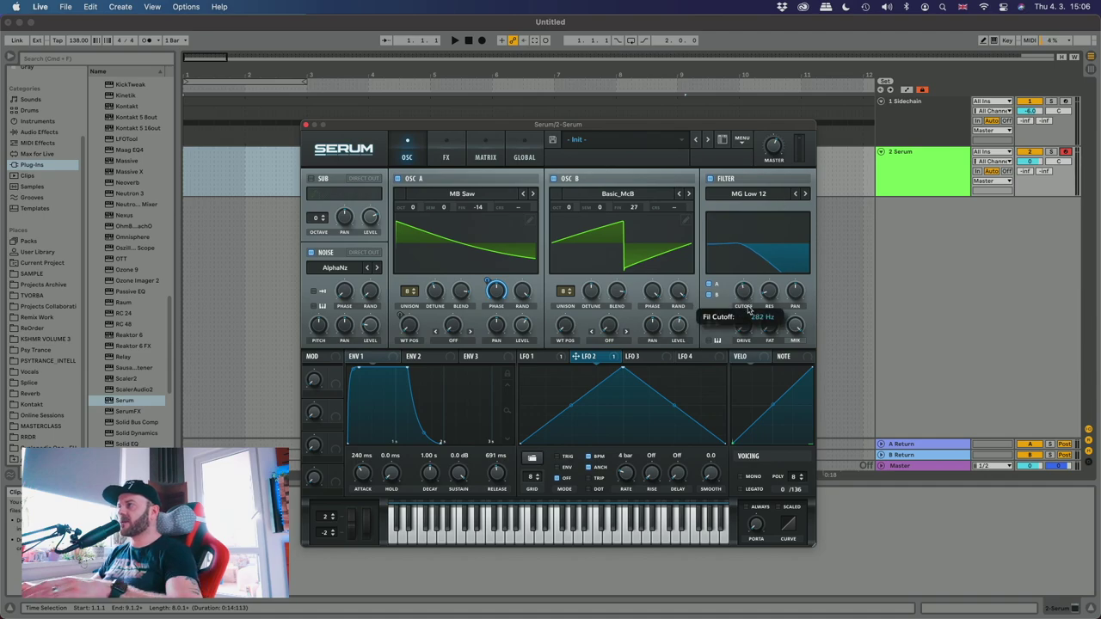
drag(748, 319, 746, 325)
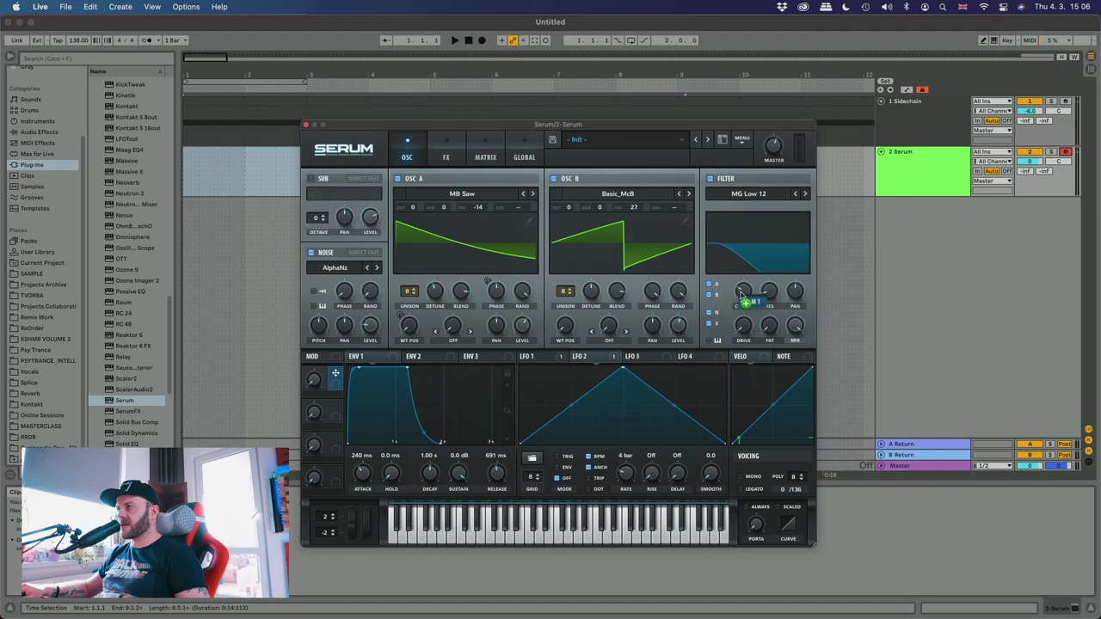
Map Macro 1 to the filter's cutoff and resonance, then turn it up to test the sweep
drag(335, 377, 755, 311)
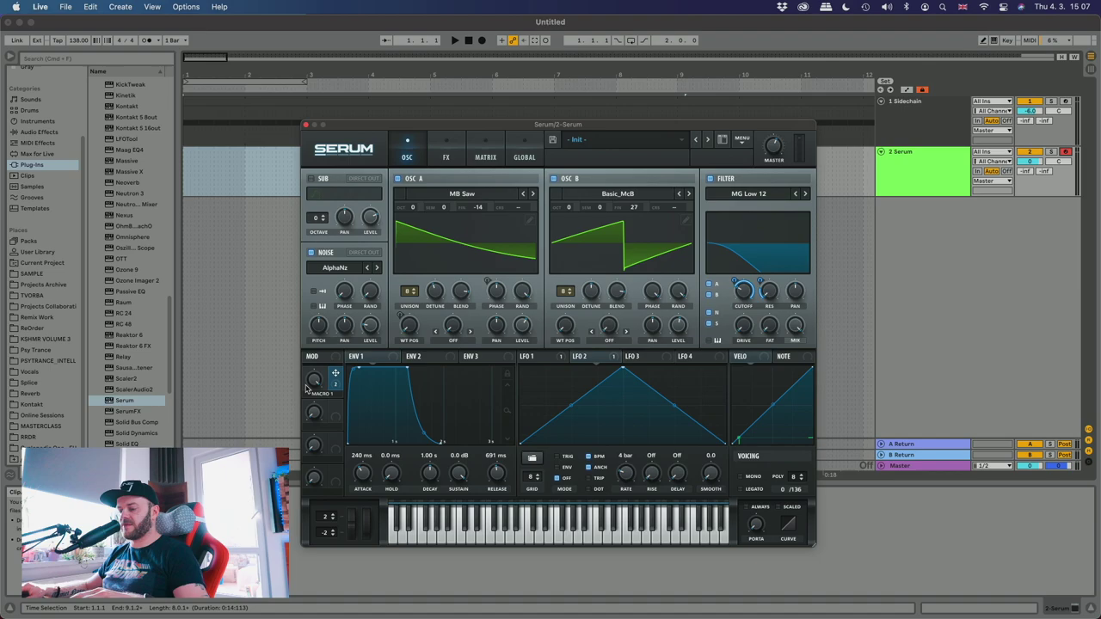
drag(310, 383, 762, 281)
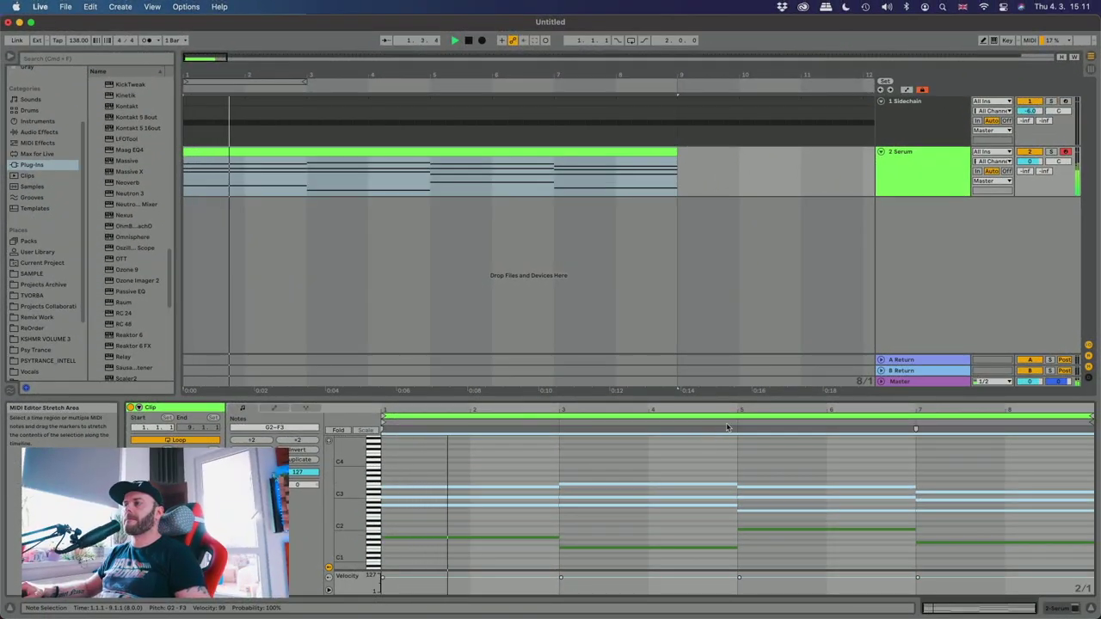
Show the Serum track's device view and reopen the Serum pad synth window
click(1060, 611)
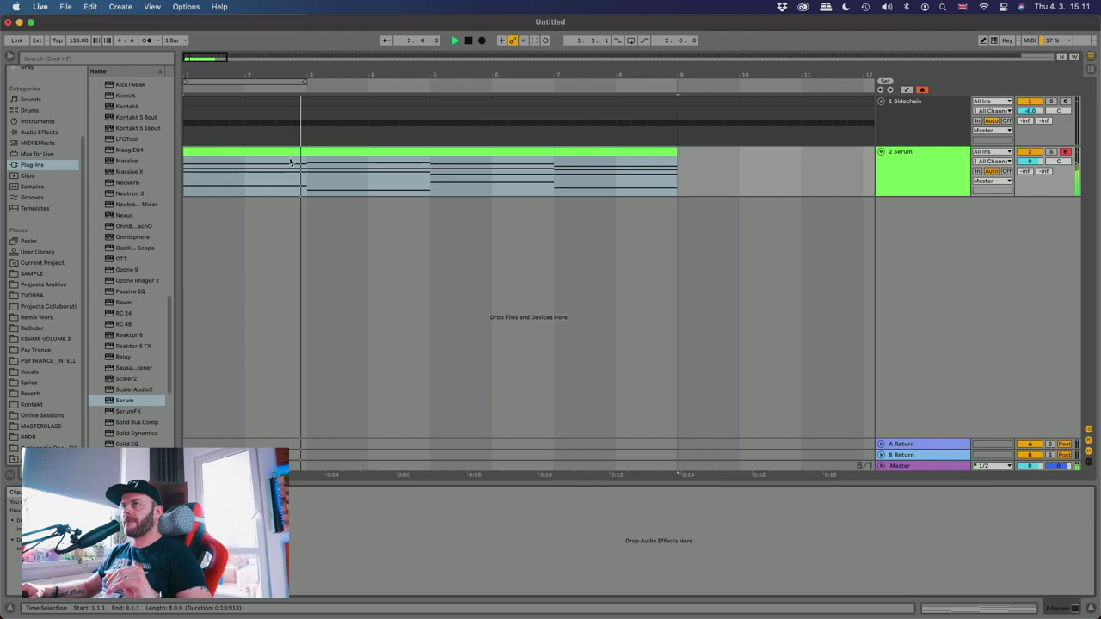
scroll(307, 163, down, 2)
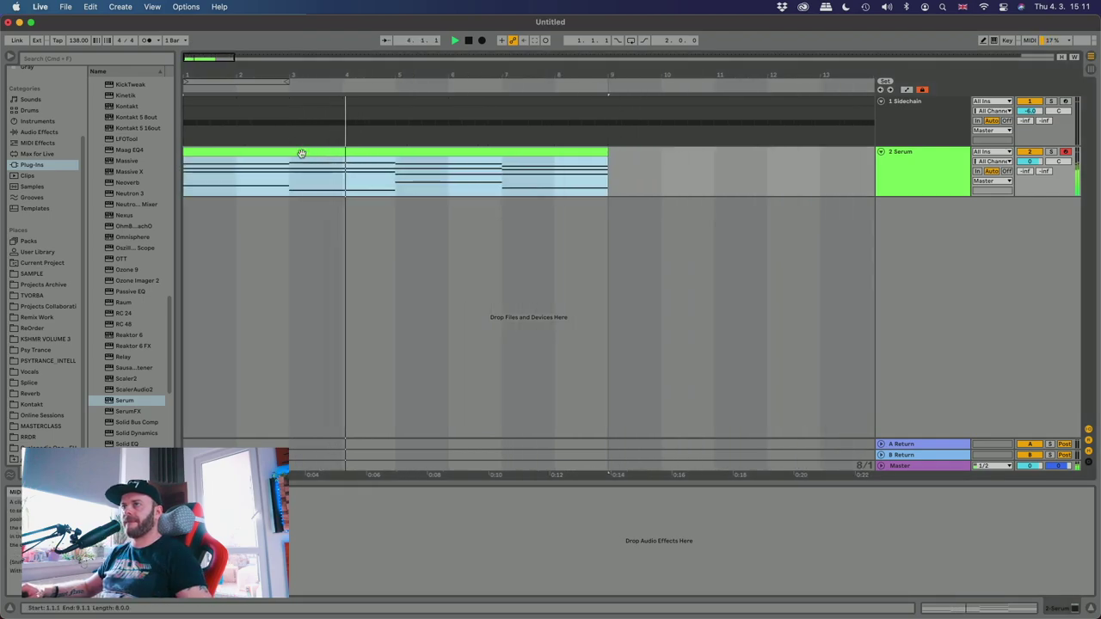
double_click(301, 155)
key(shift+Tab)
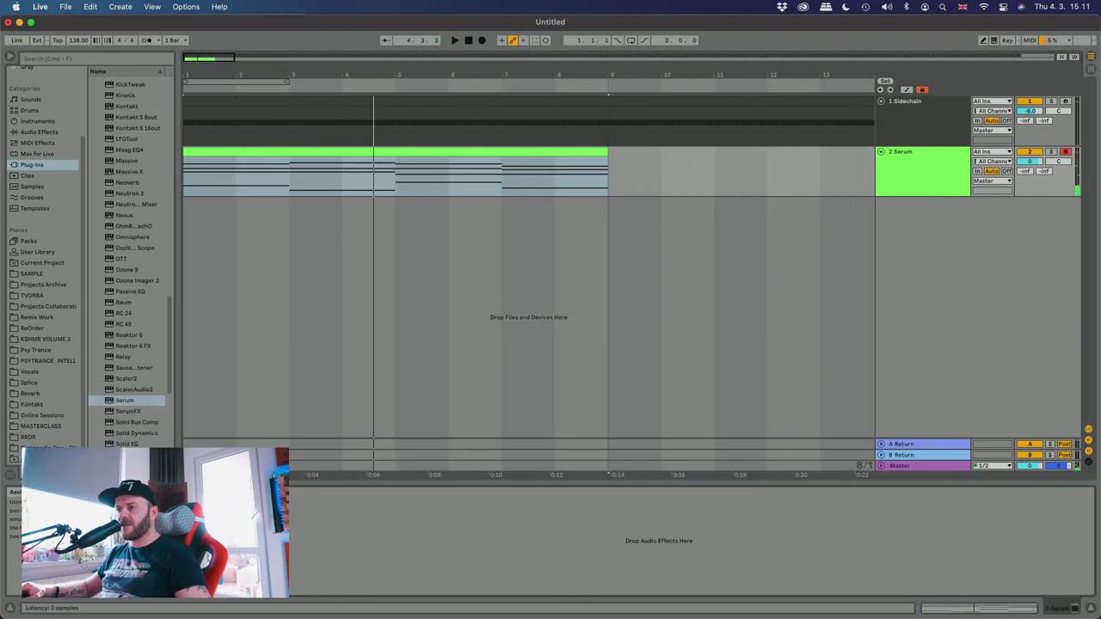
key(super+alt+p)
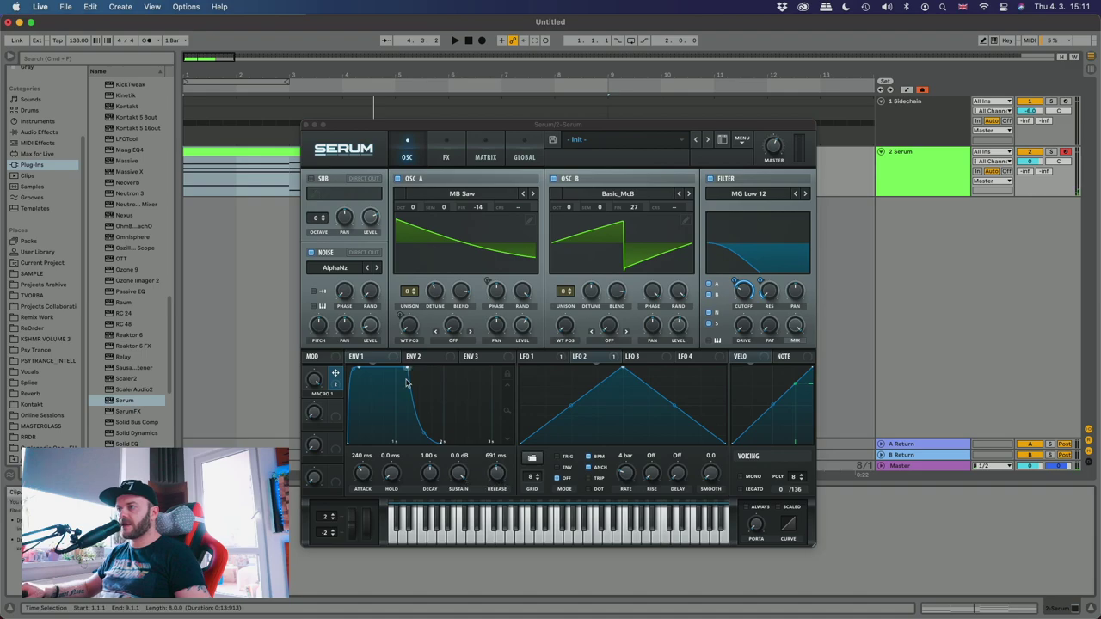
Lengthen ENV 1 release to 1.14 s, start playback, and hide the Serum window
drag(496, 472, 497, 475)
key(space)
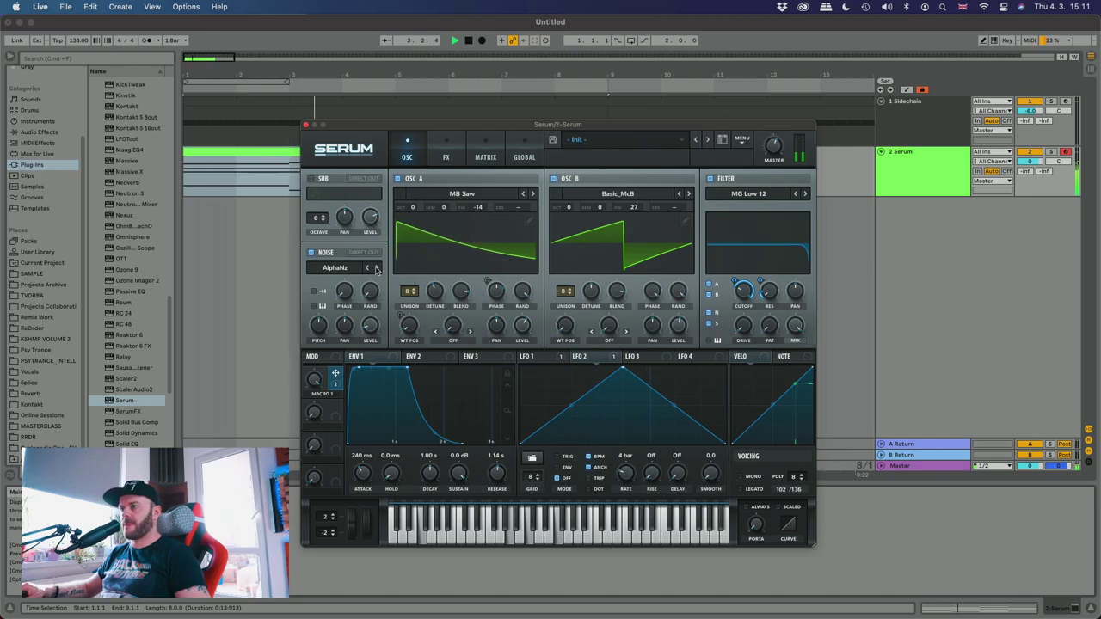
key(super+alt+p)
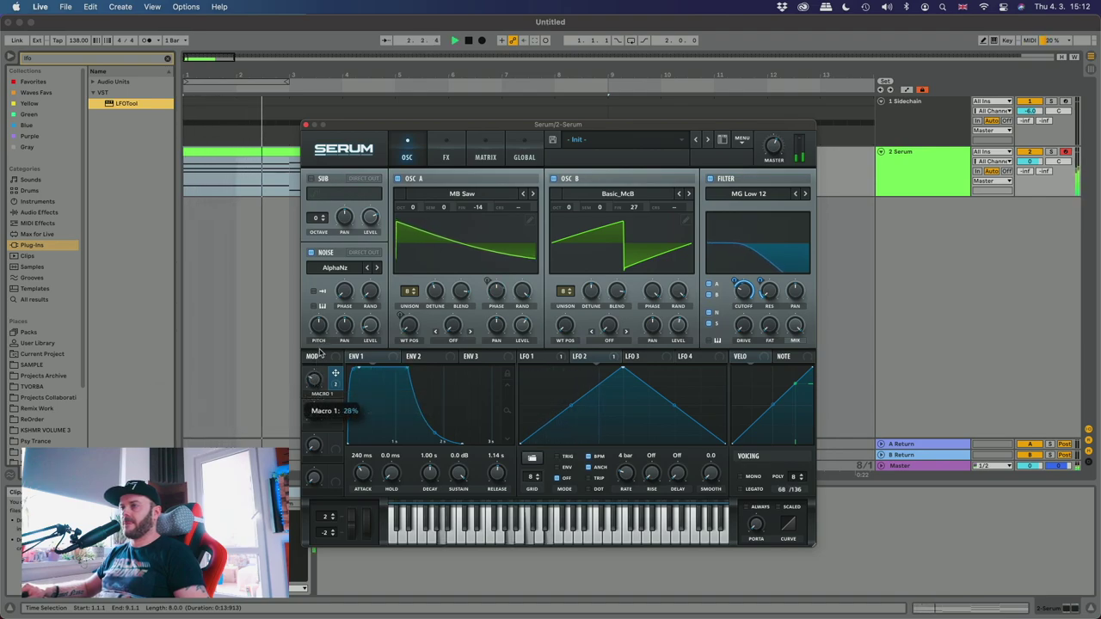
Raise Macro 1 to 100% to open the filter, then bring it back to 0%
drag(316, 374, 332, 290)
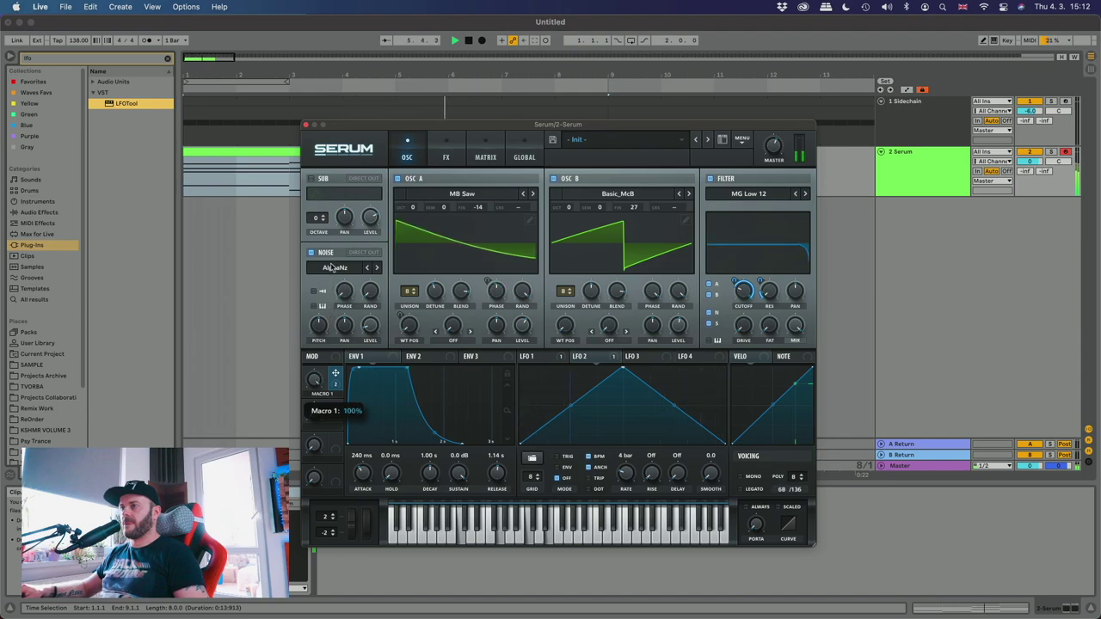
drag(327, 270, 302, 381)
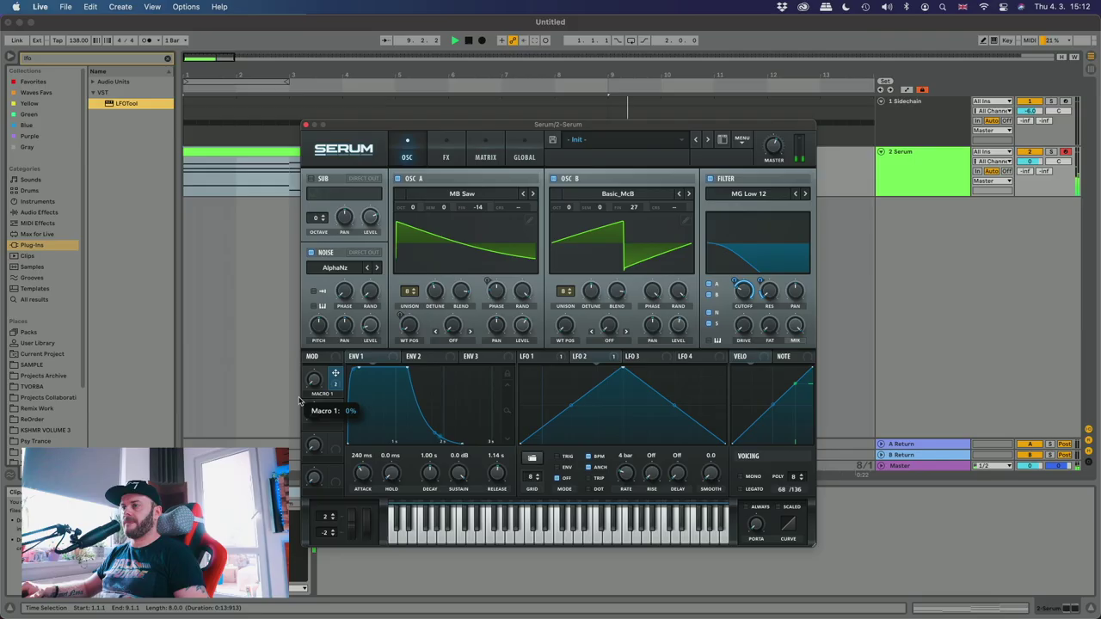